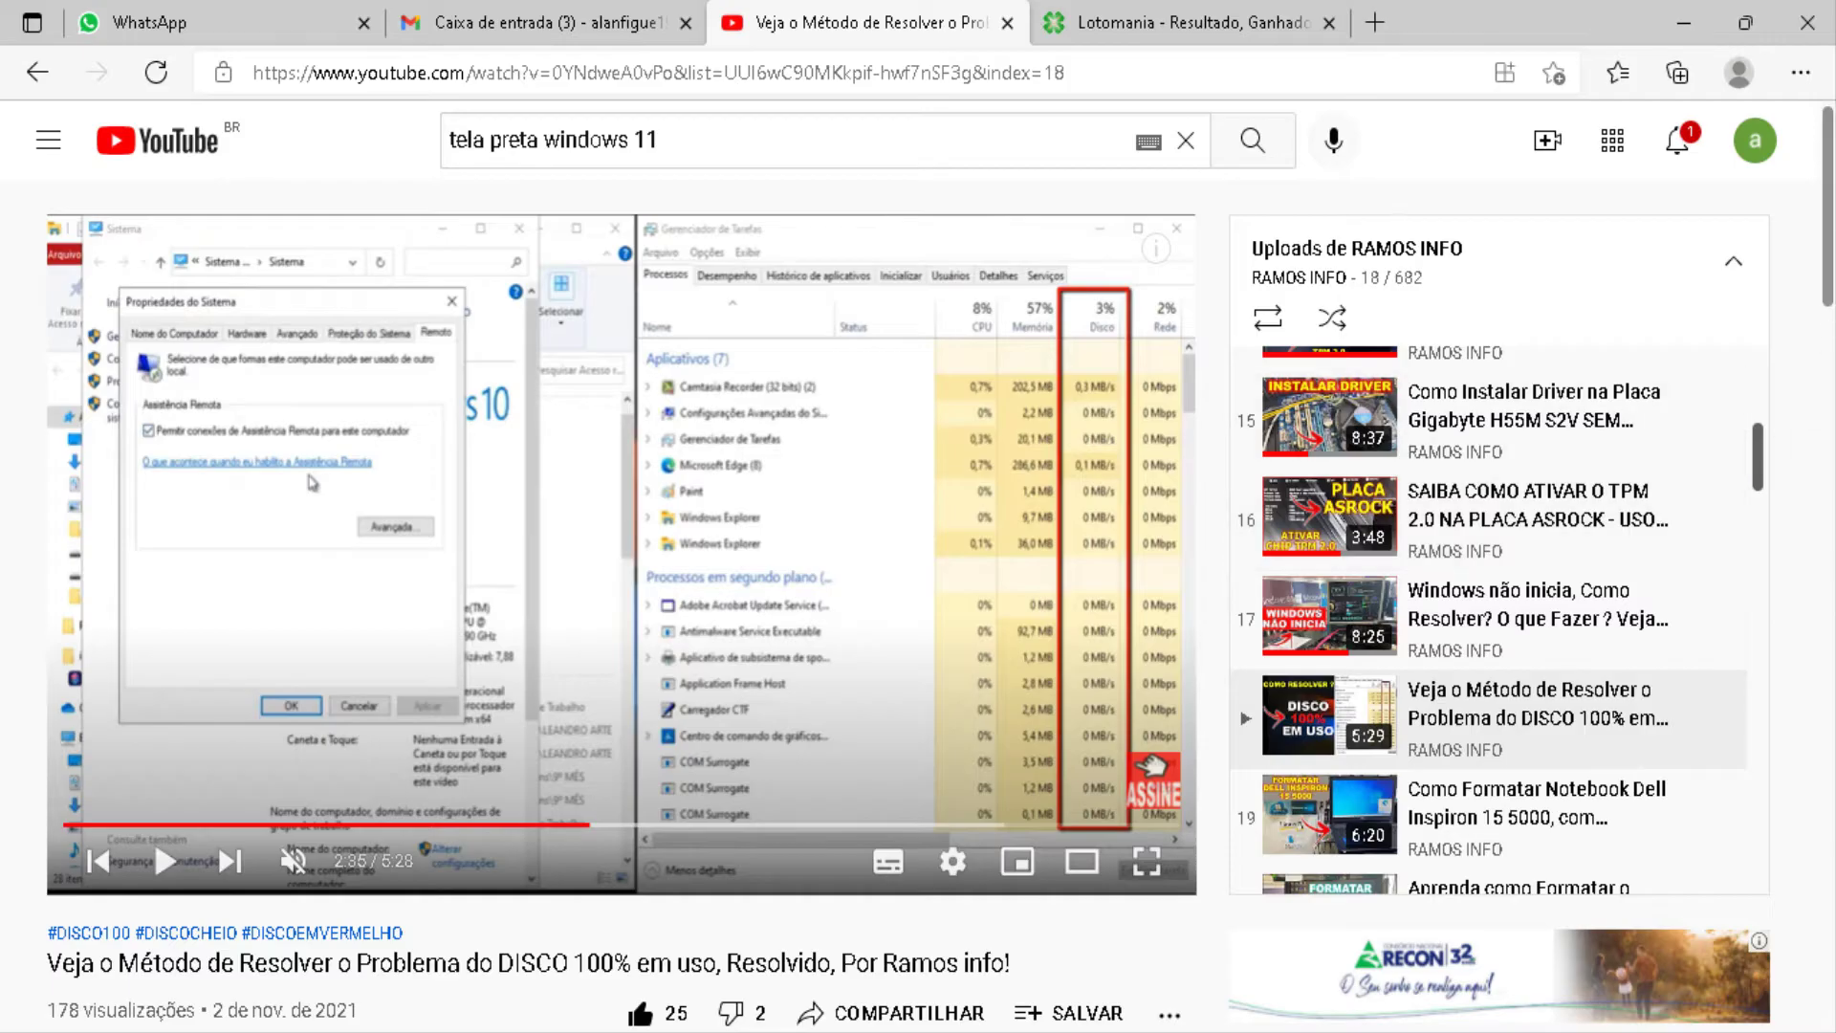
# - Set the RAMOS INFO channel's notifications to Todas below the video
pyautogui.scroll(-1, 1712, 362)
pyautogui.scroll(1, 1711, 362)
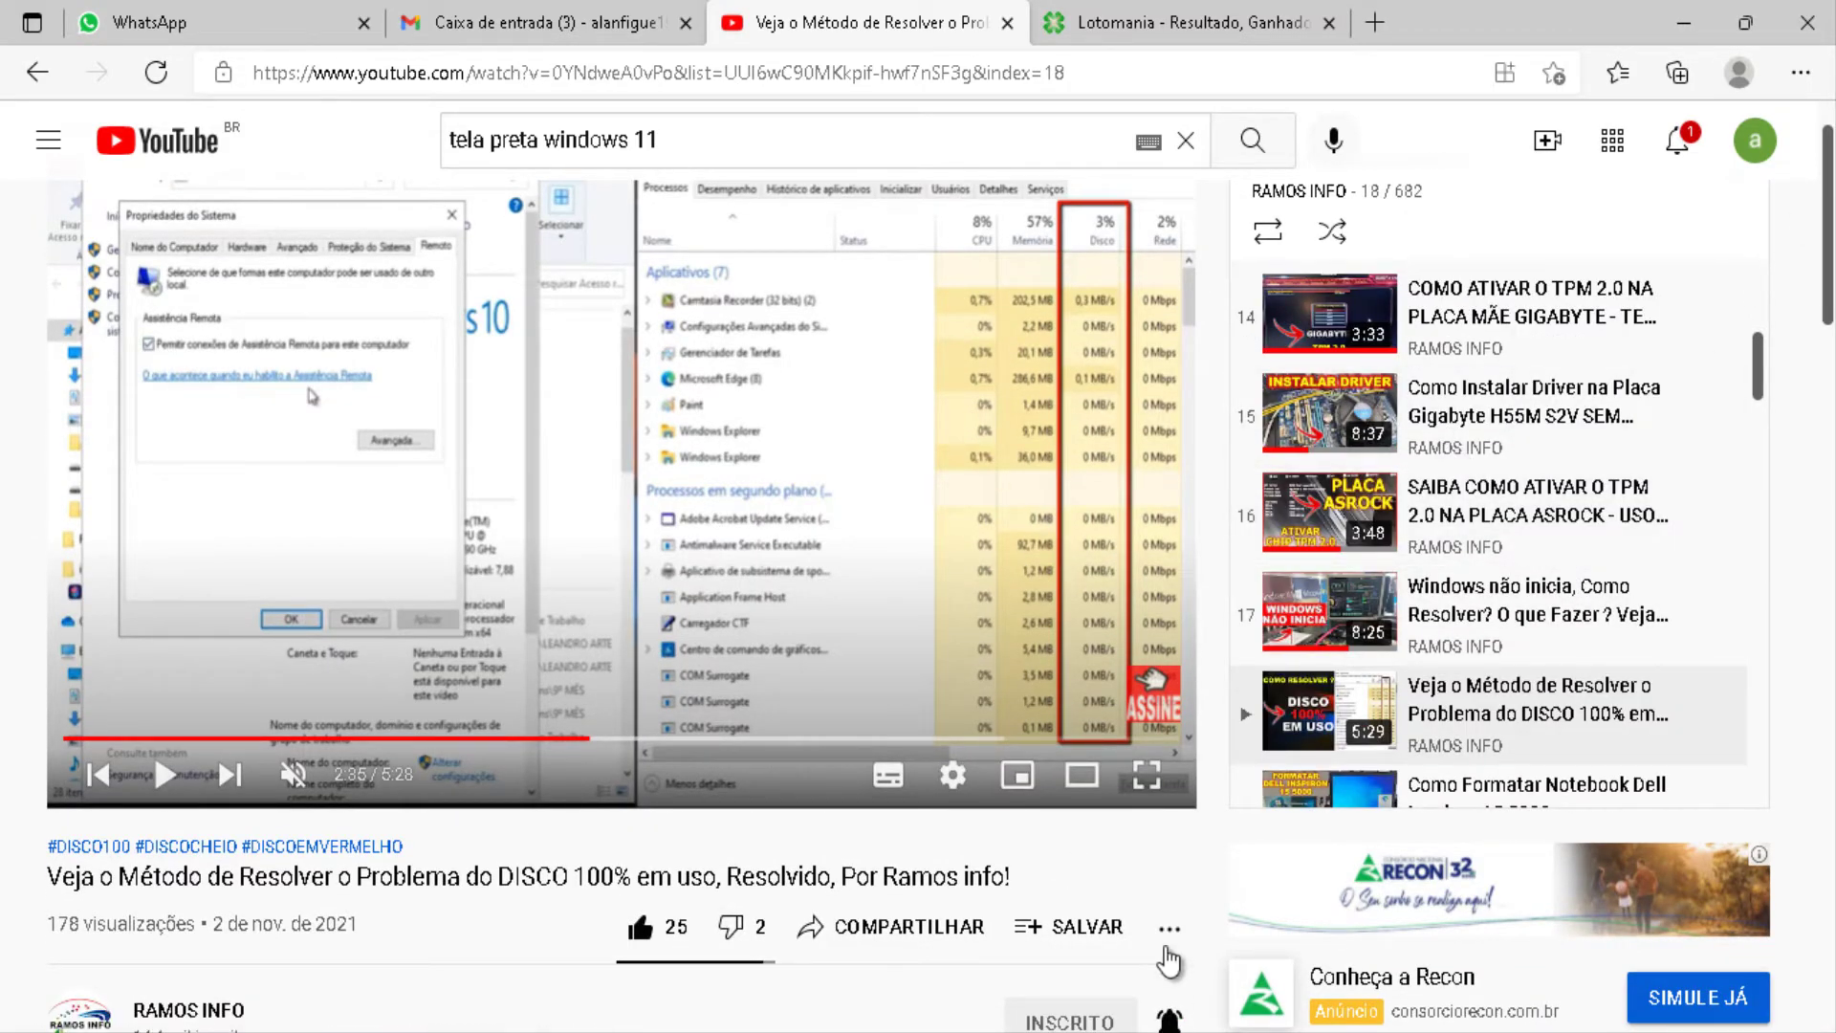
pyautogui.scroll(-2, 1168, 957)
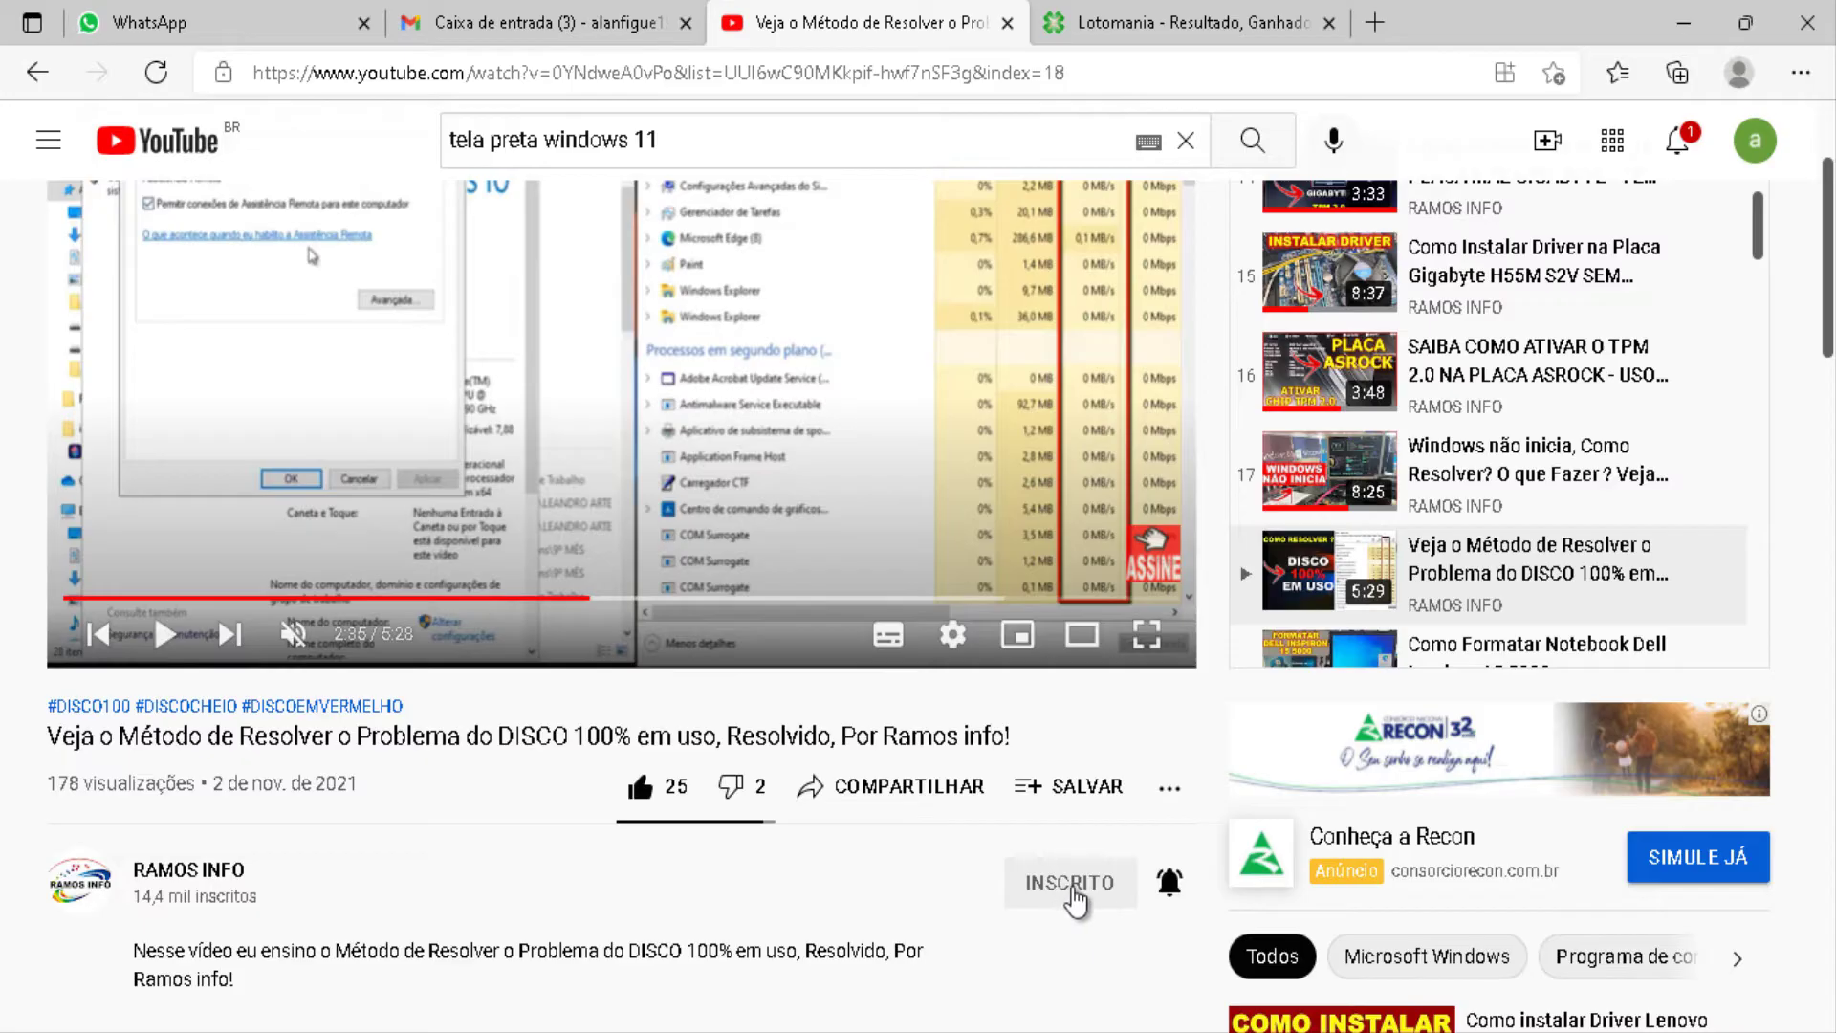
pyautogui.click(1168, 883)
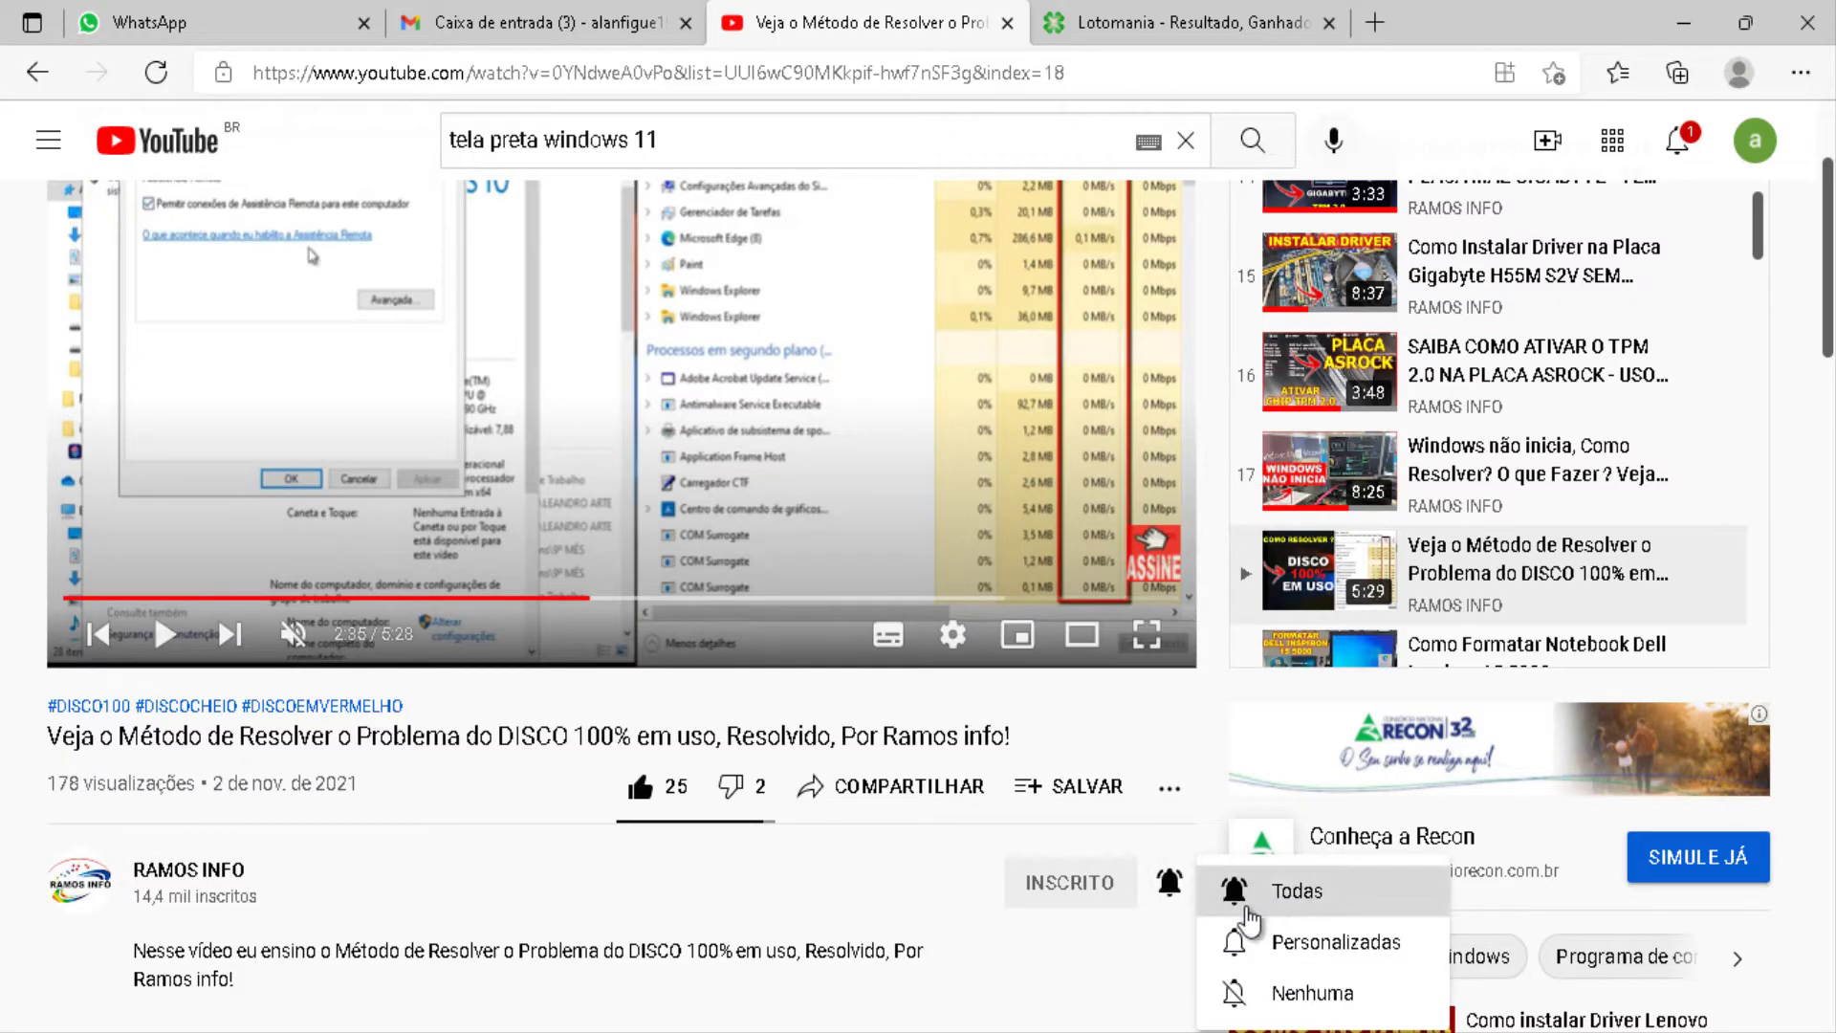
pyautogui.click(1292, 897)
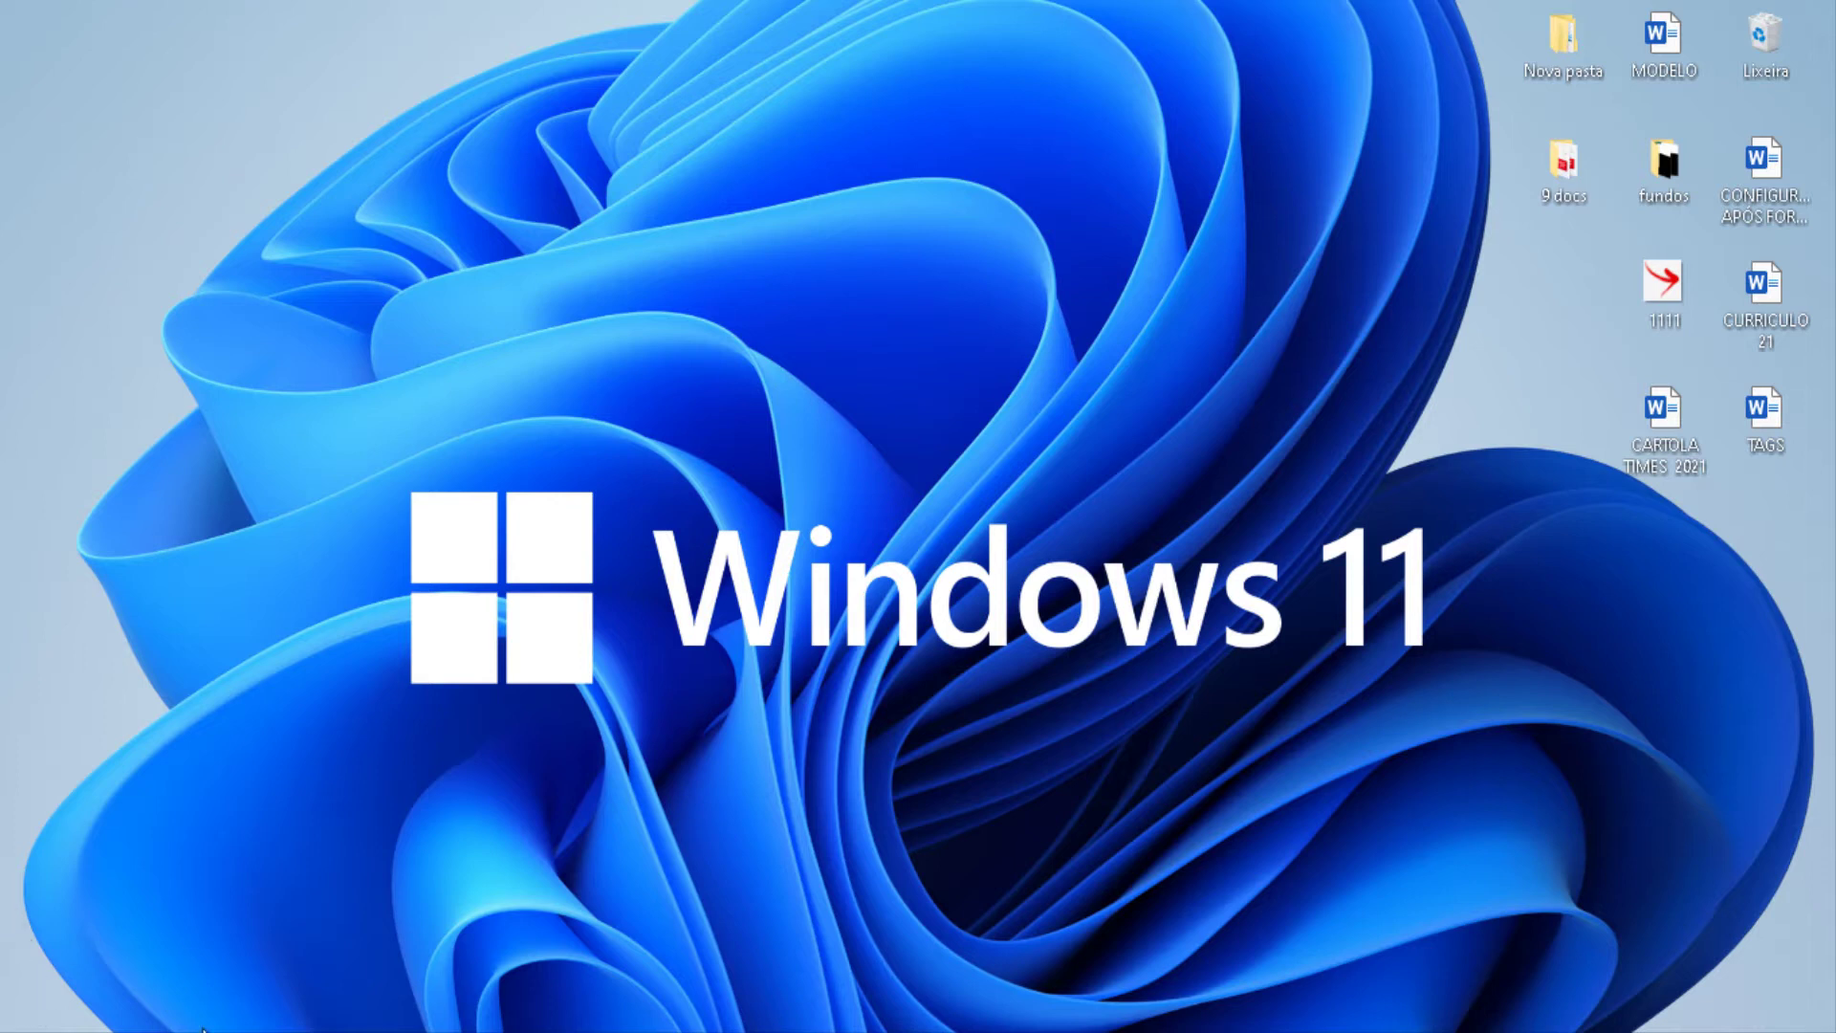
# - Search Windows for "Idioma" and open Editar opções de idioma e teclado
pyautogui.press('super')
pyautogui.write('I')
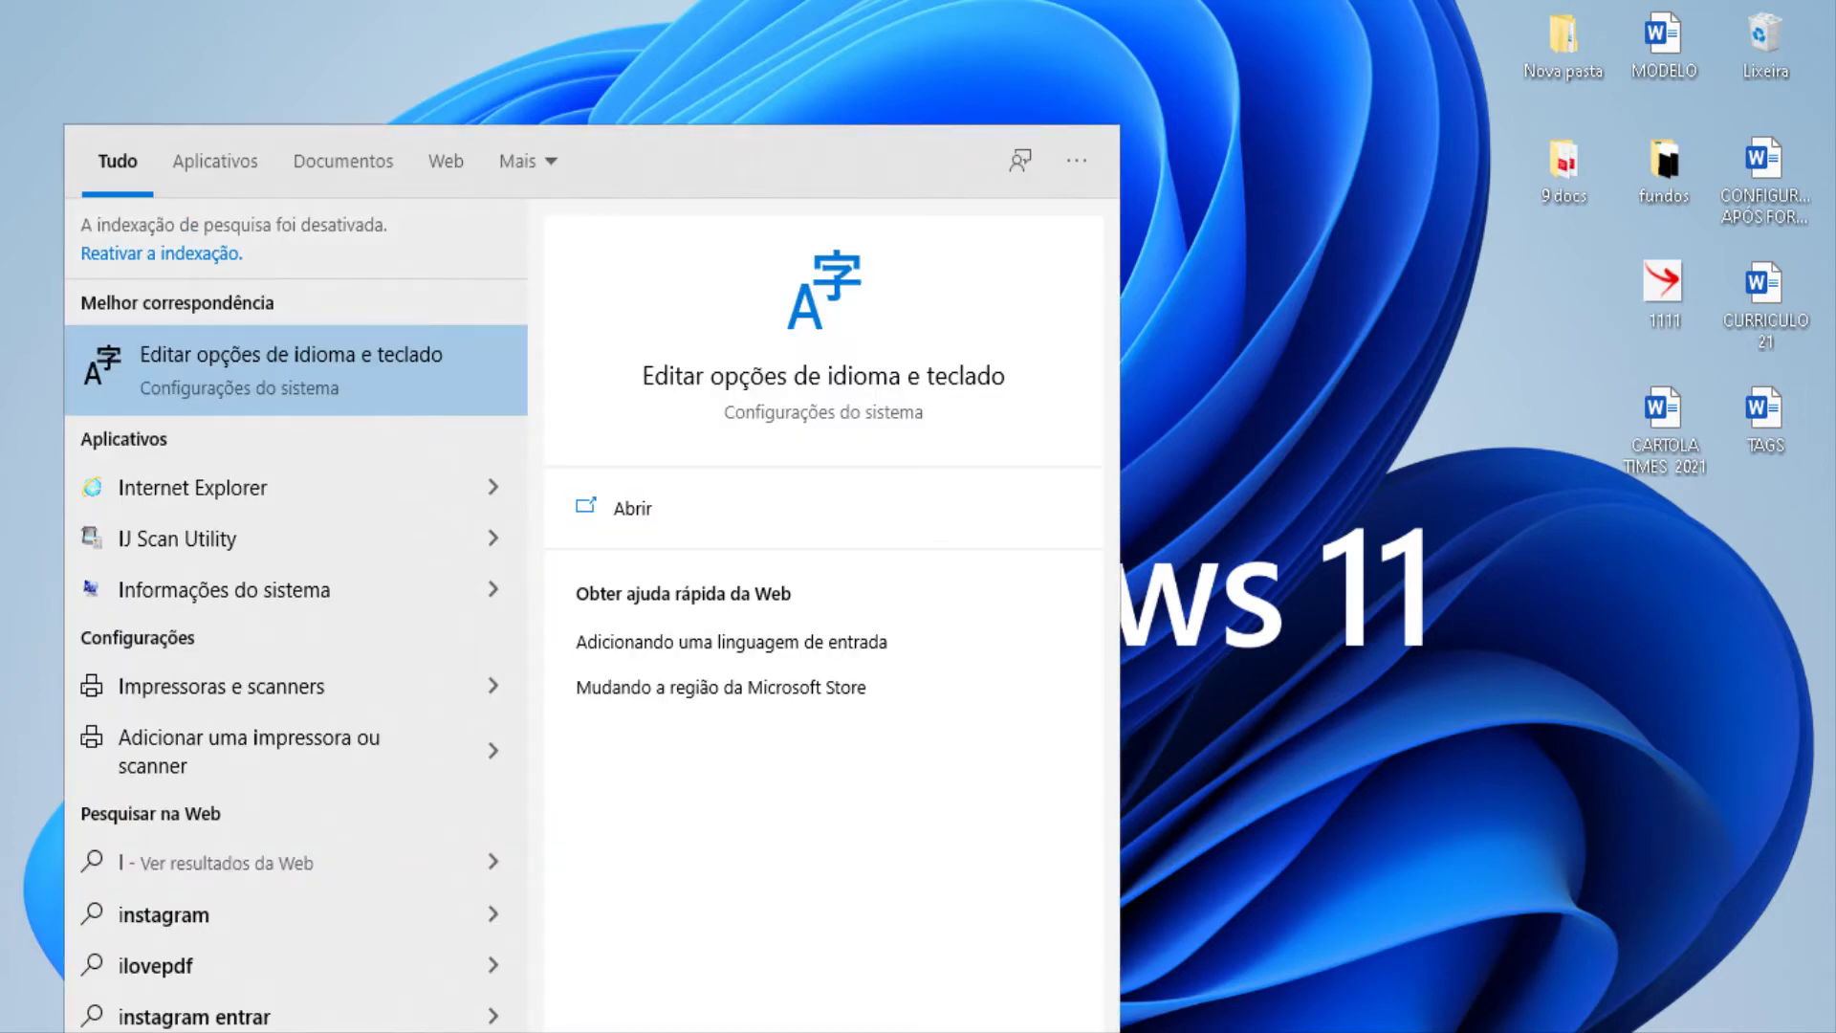
pyautogui.write('dioma')
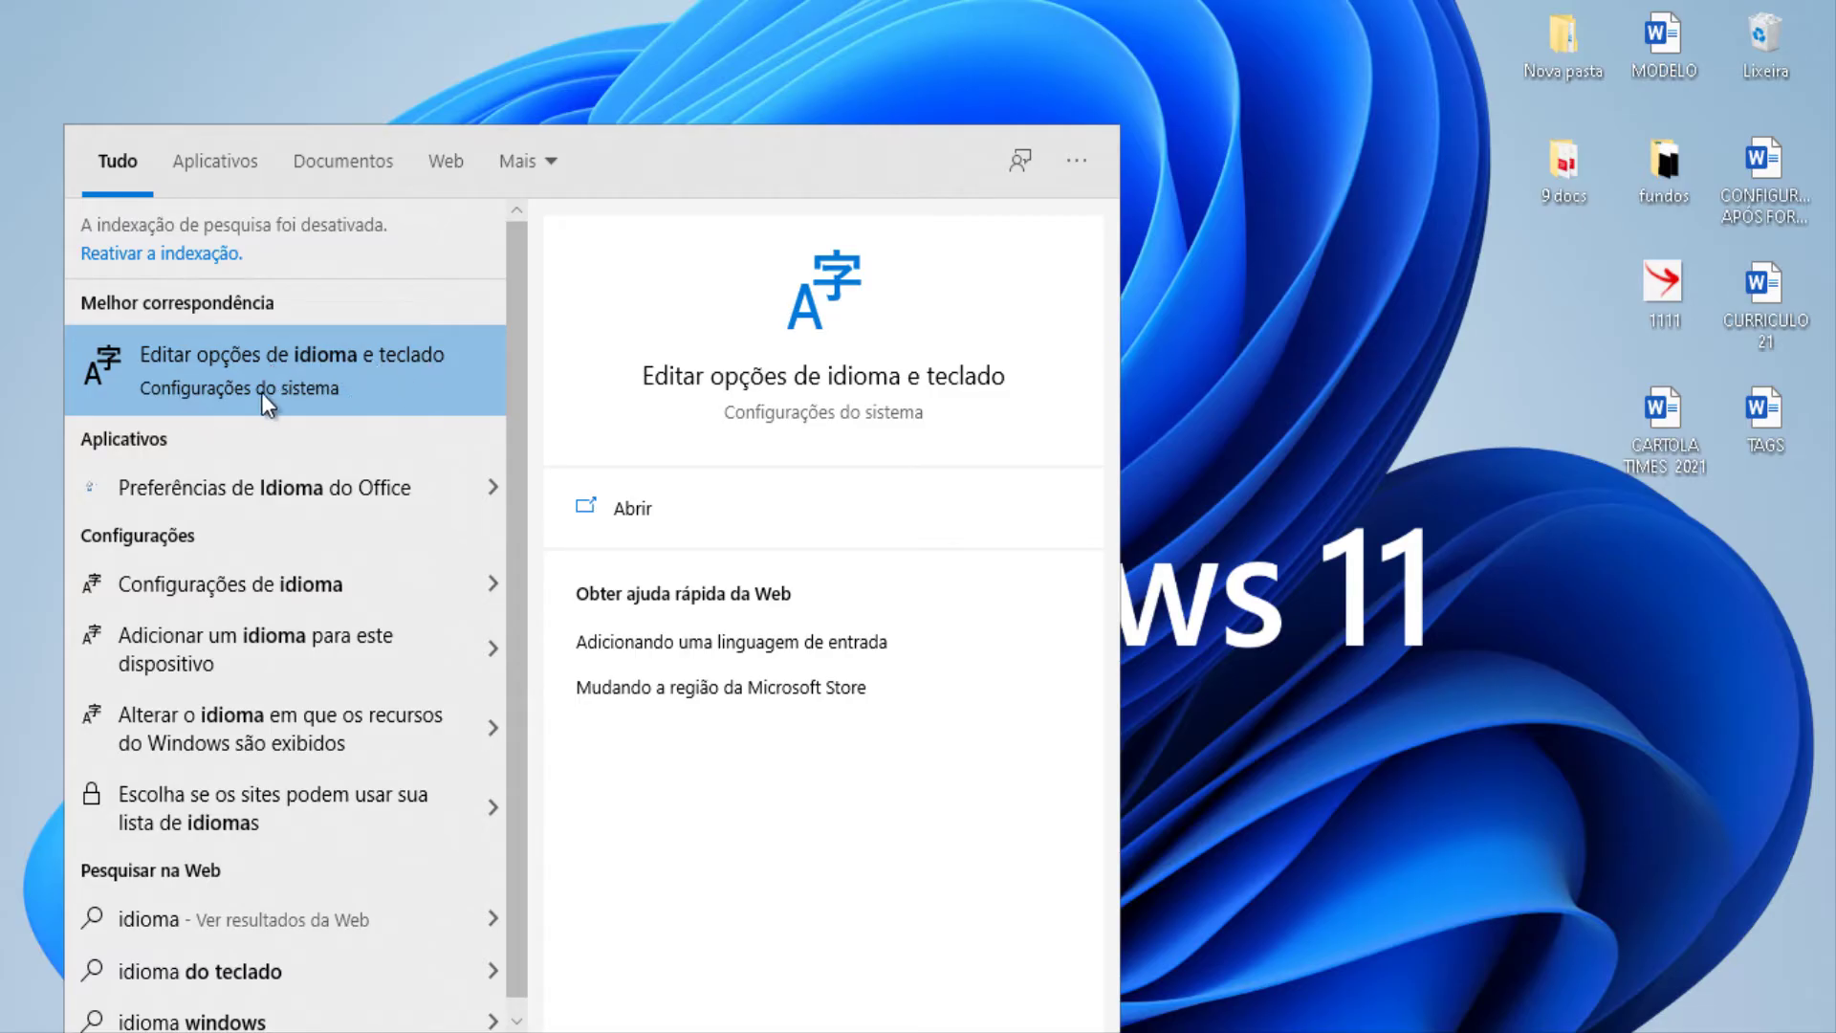
pyautogui.click(284, 375)
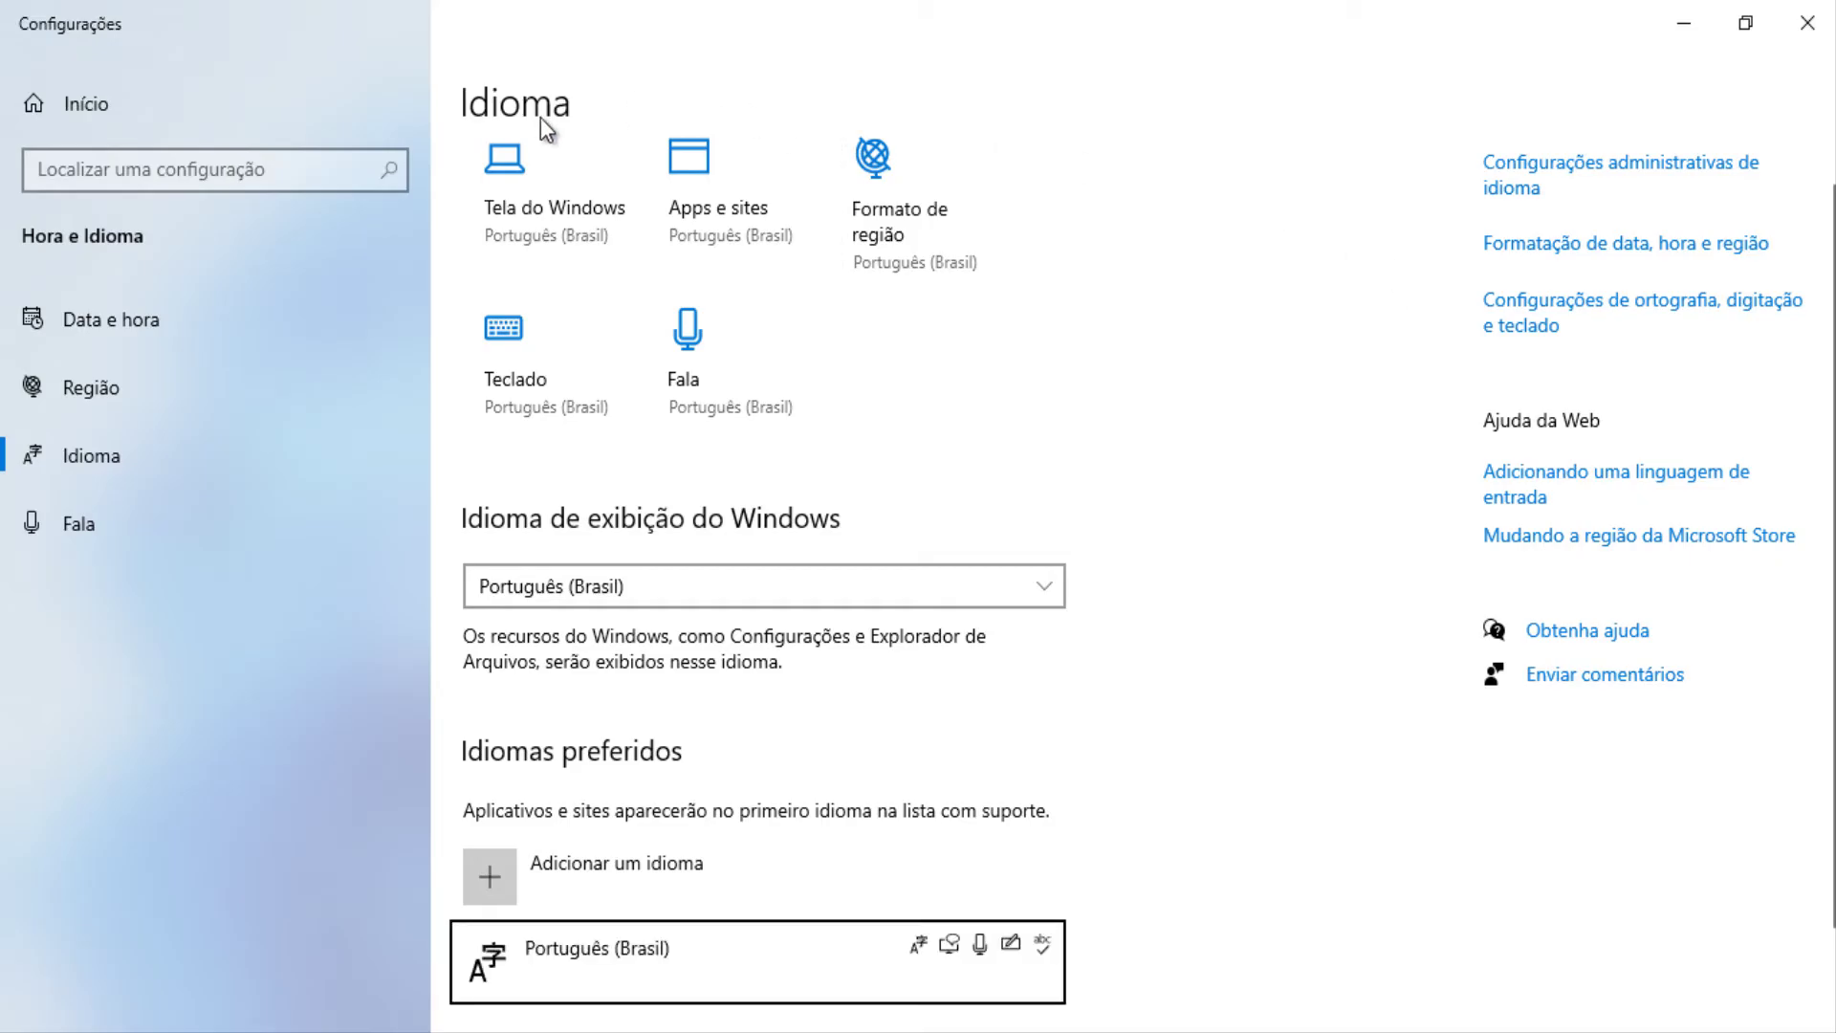
# - Open the language options of Português (Brasil) from the preferred languages
pyautogui.scroll(-1, 1189, 663)
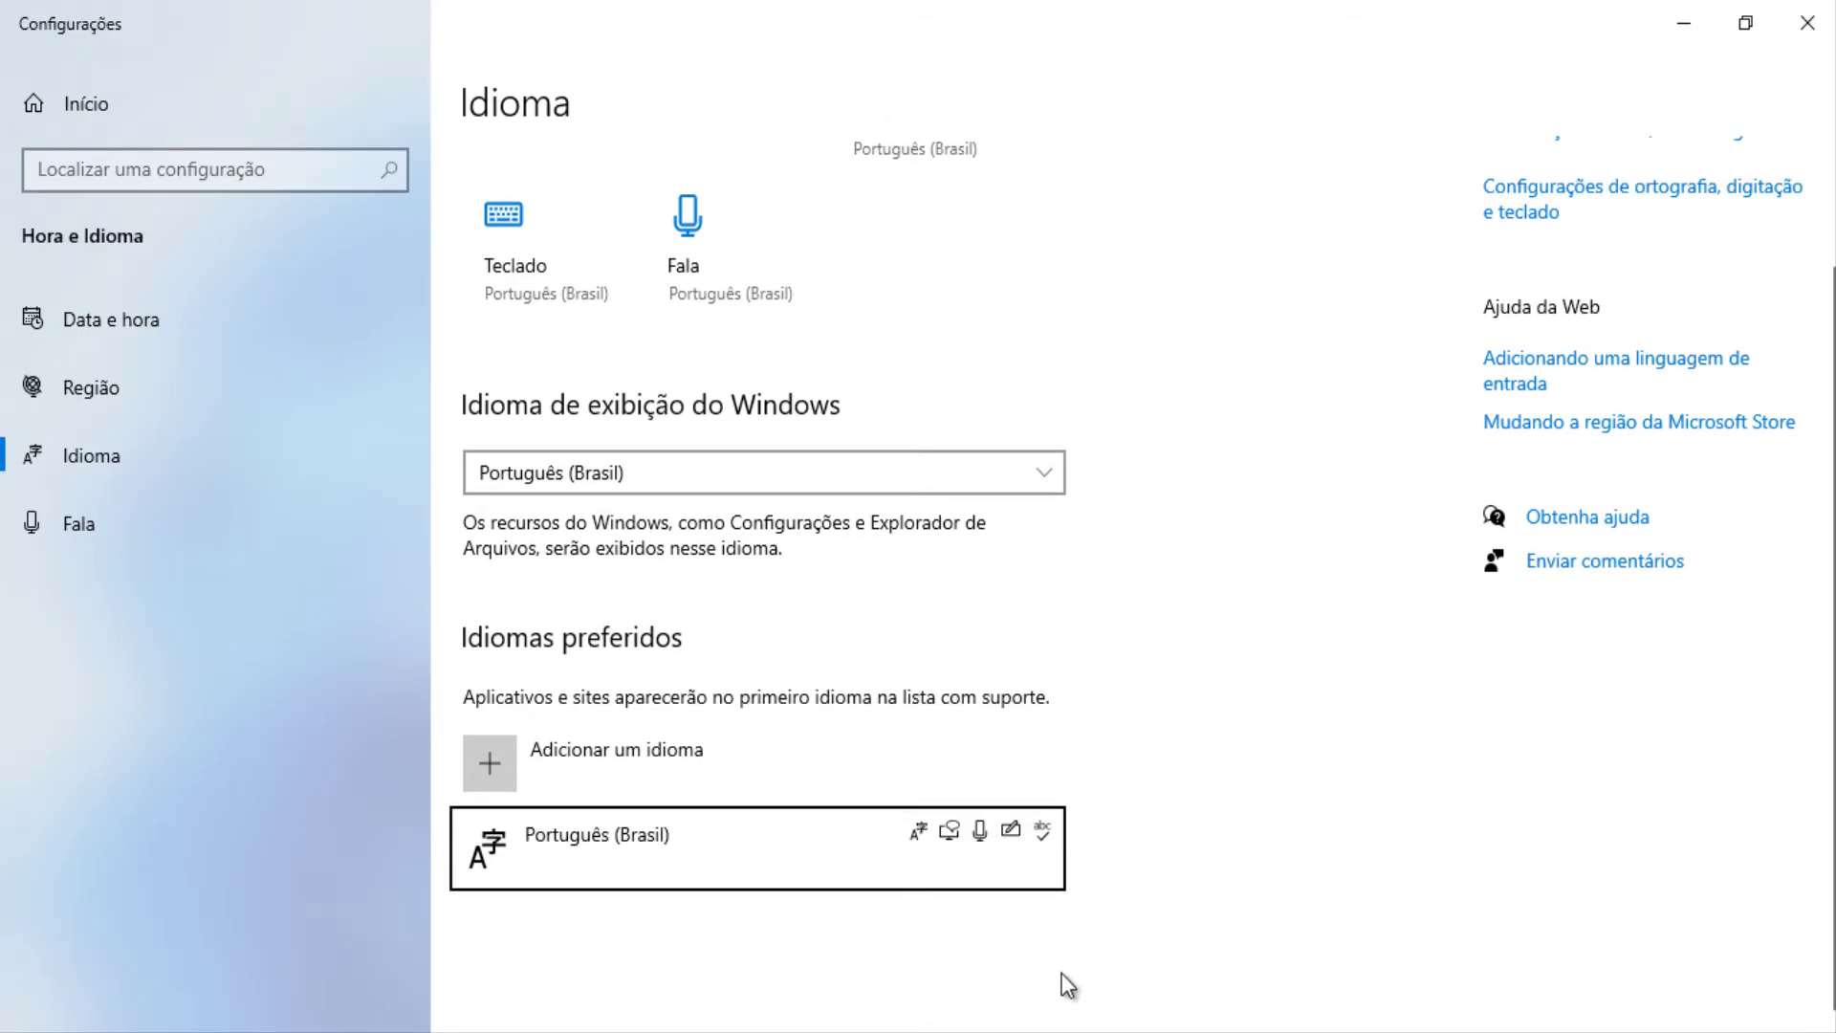
pyautogui.click(673, 845)
pyautogui.scroll(-1, 709, 839)
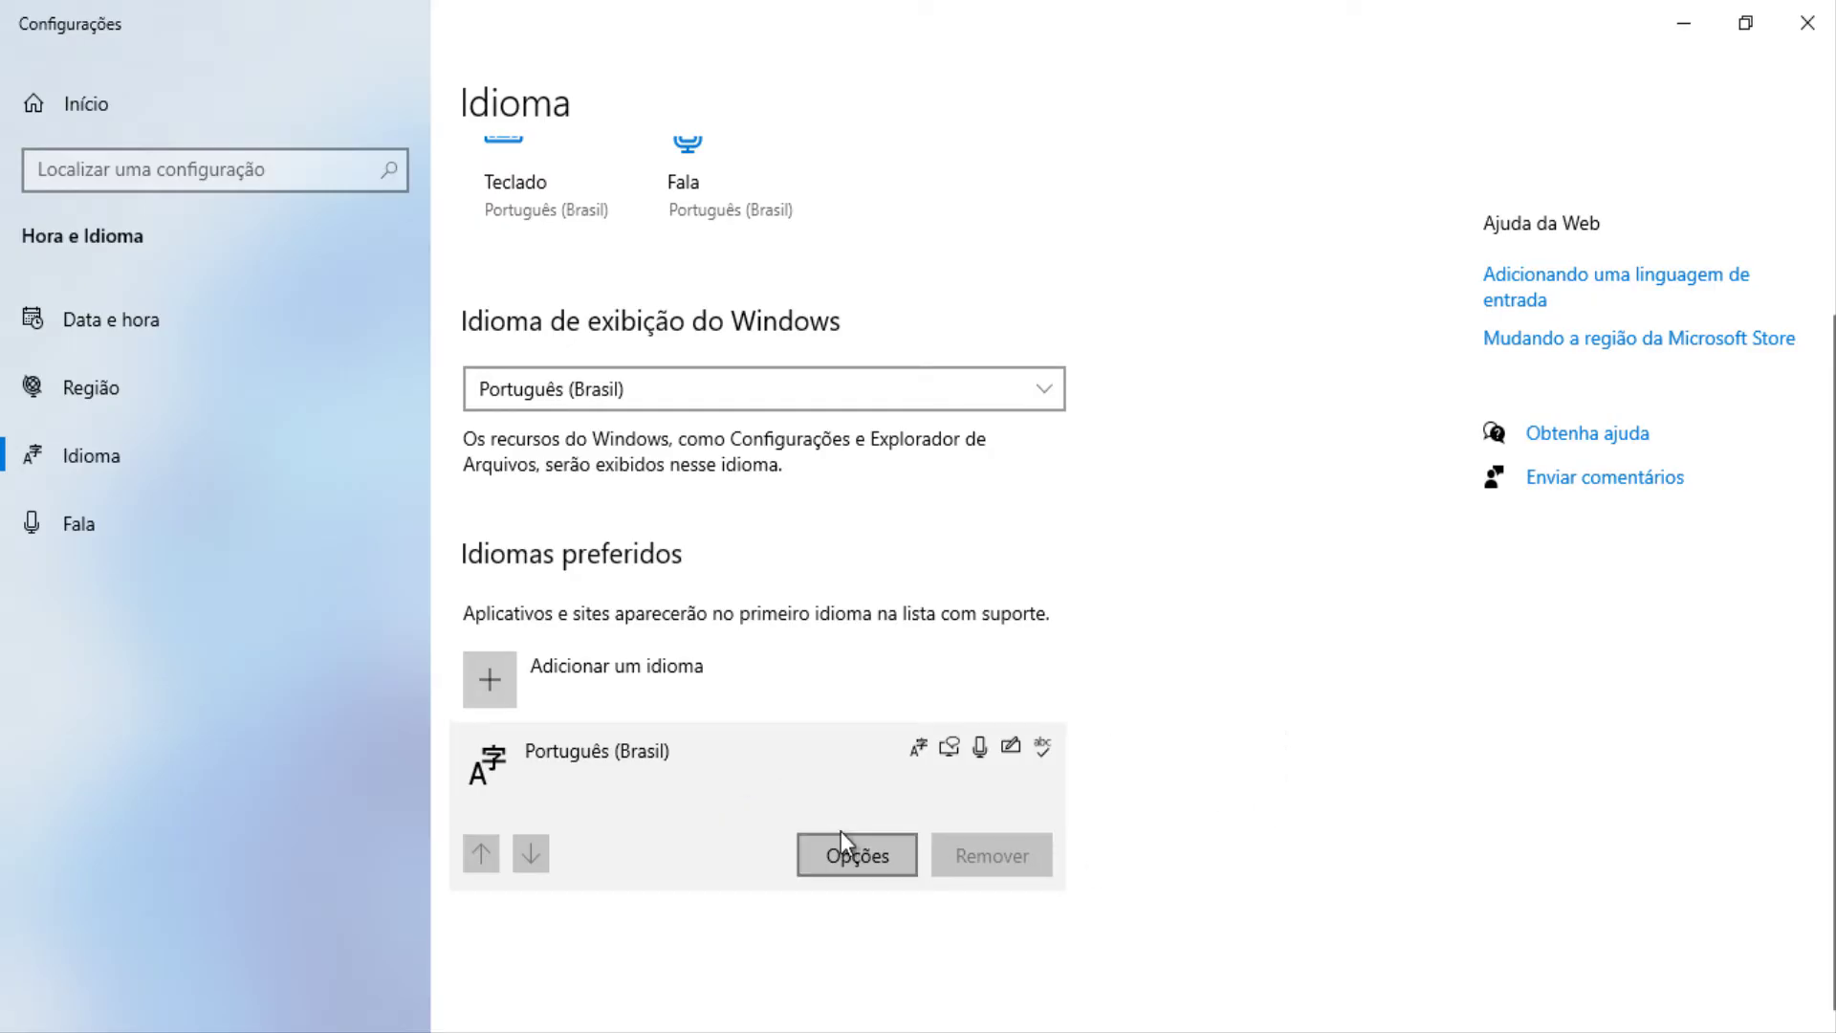
pyautogui.click(892, 859)
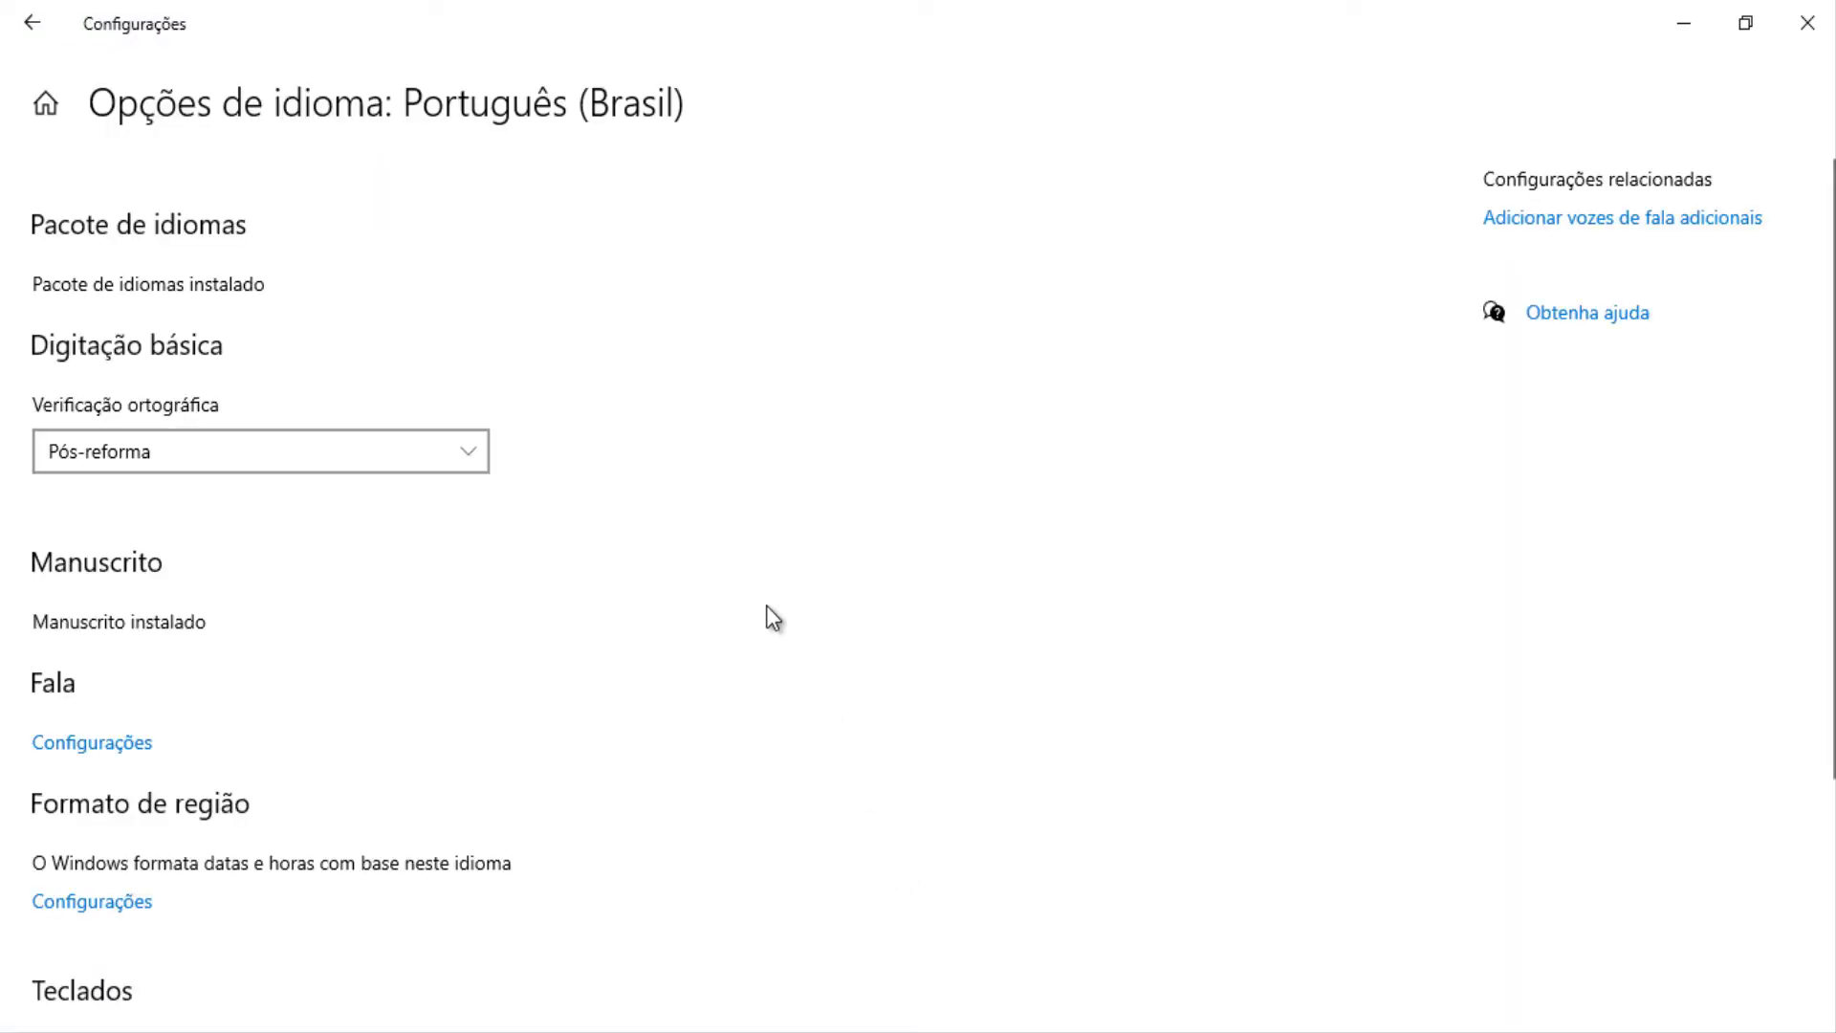
# - Examine the installed Português (Brasil ABNT2) and Português (Brasil ABNT) keyboards under Teclados
pyautogui.scroll(-3, 741, 541)
pyautogui.scroll(-1, 742, 544)
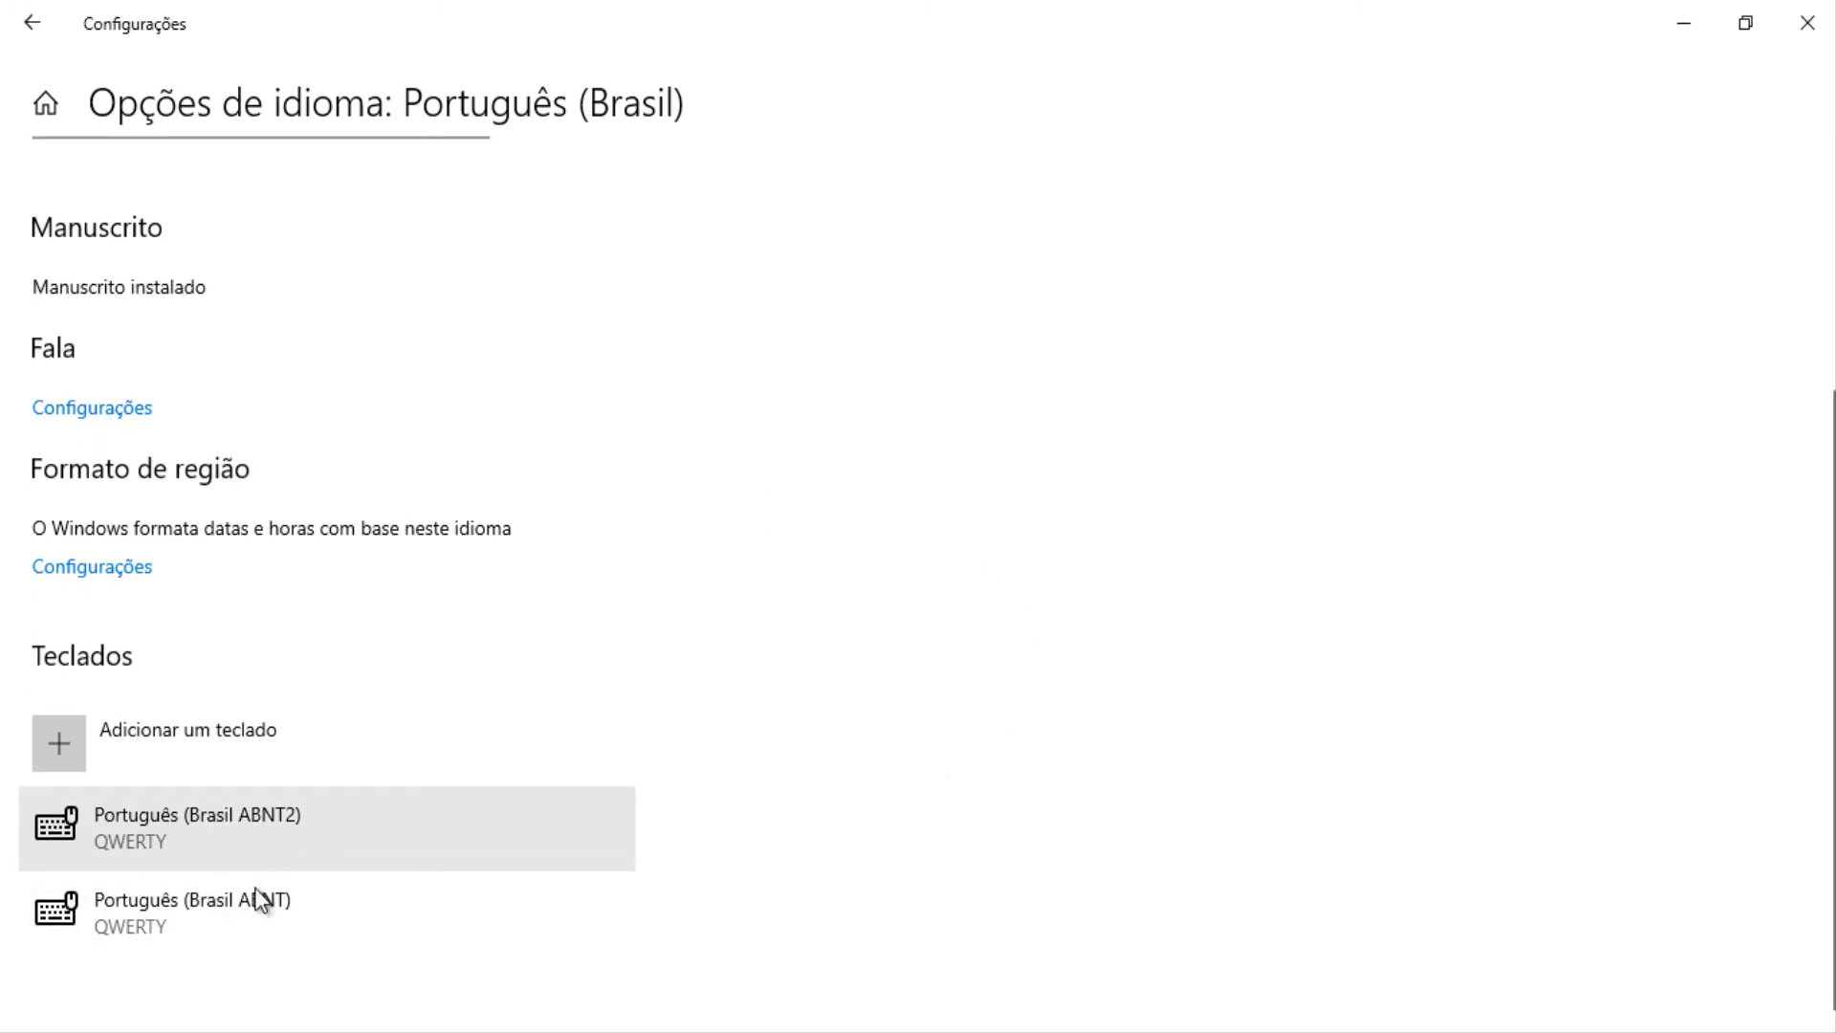
pyautogui.click(250, 914)
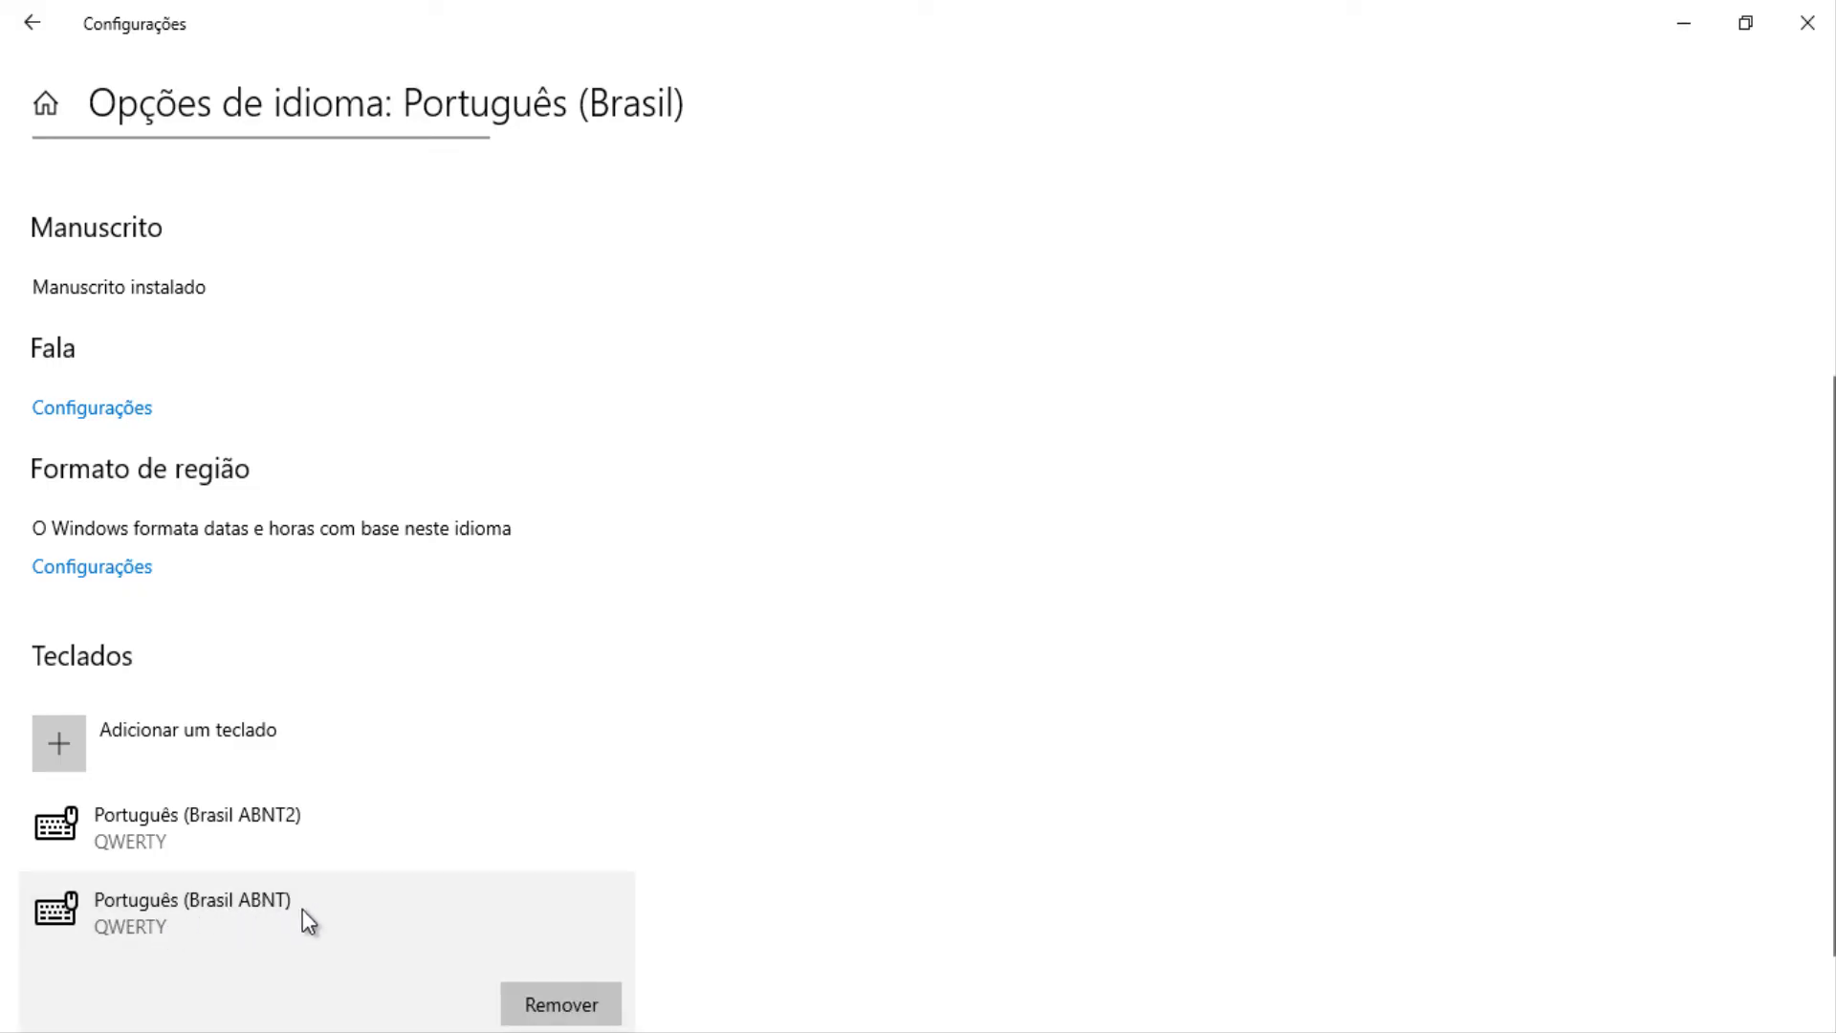
pyautogui.click(279, 842)
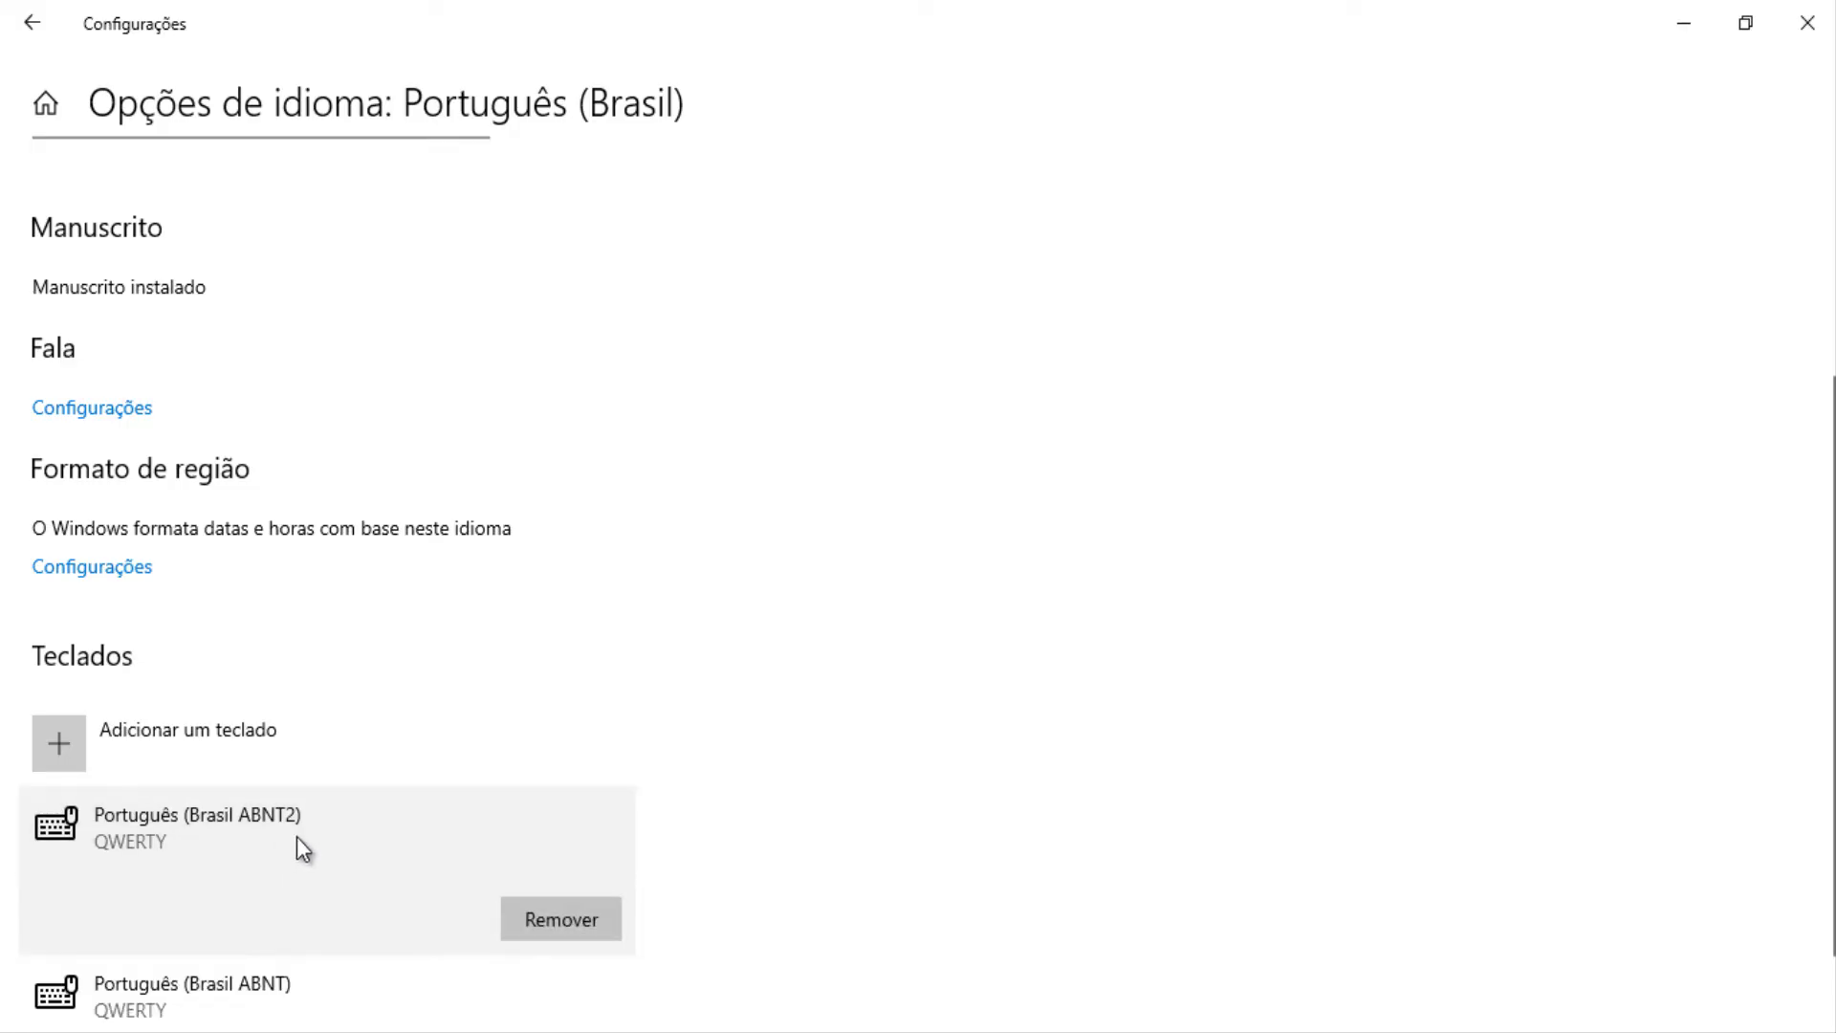
pyautogui.scroll(-1, 273, 920)
pyautogui.click(253, 914)
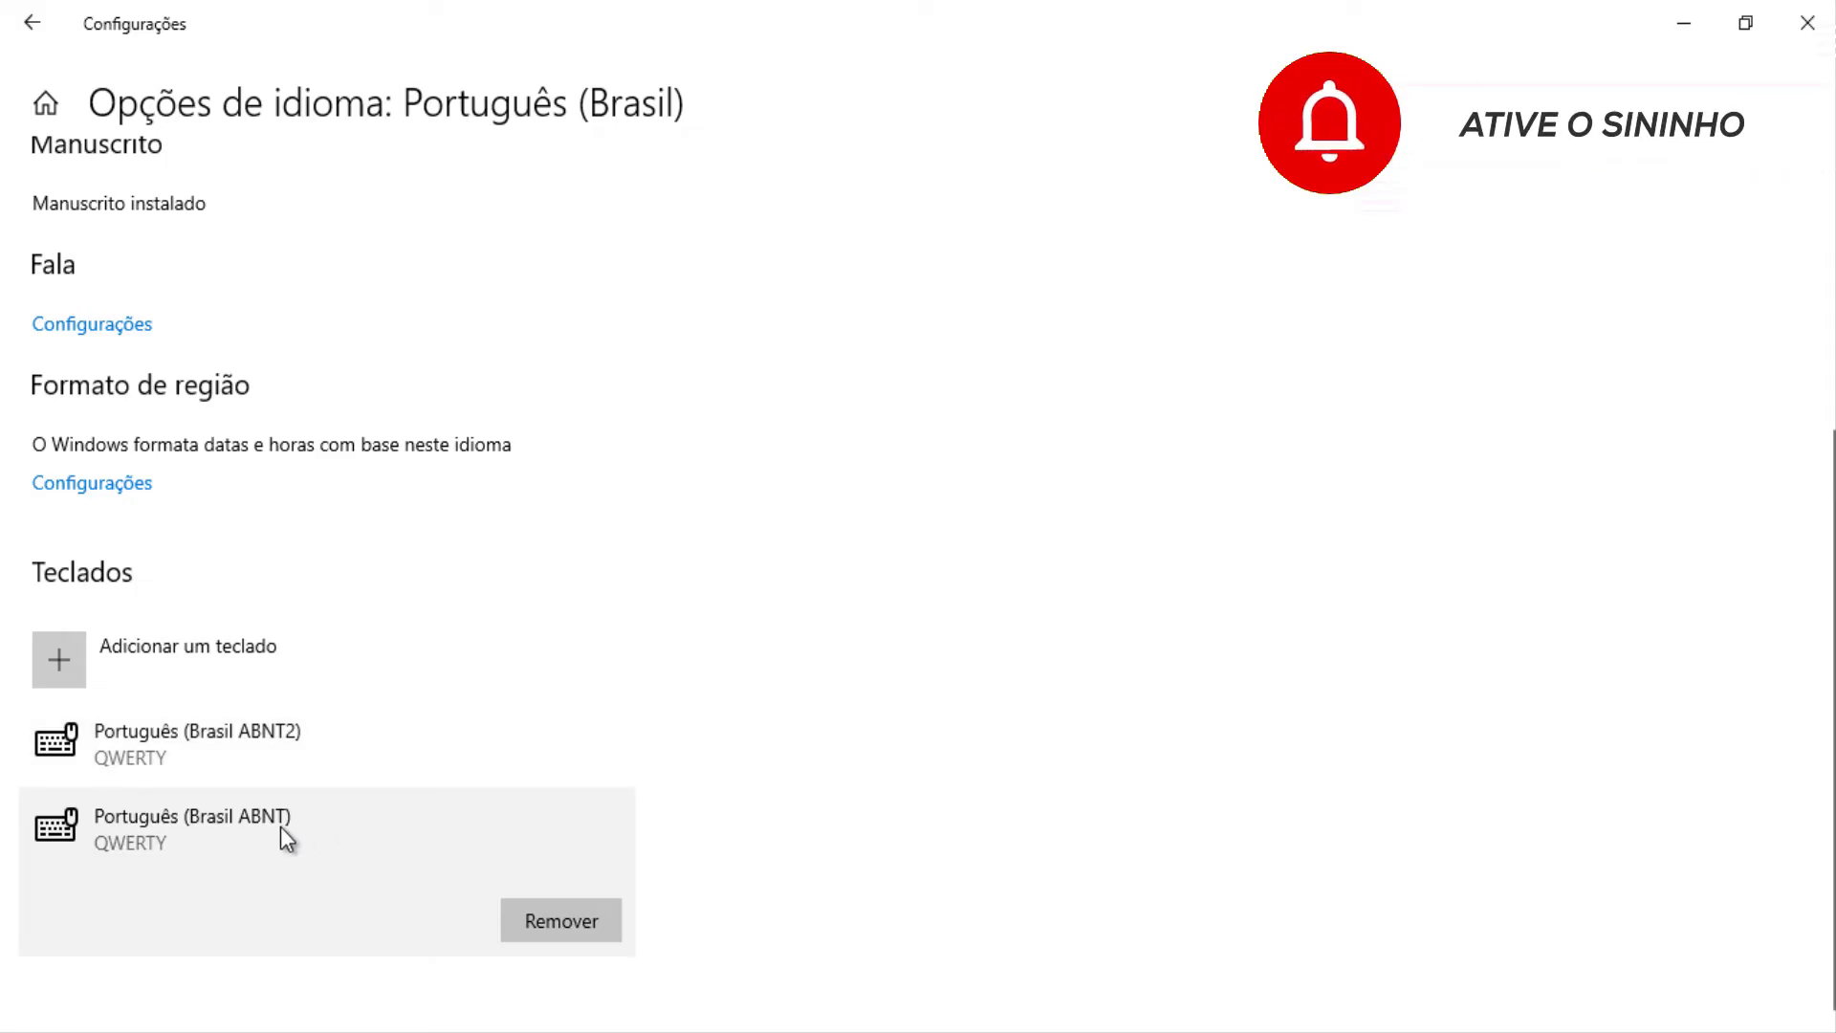
pyautogui.click(268, 743)
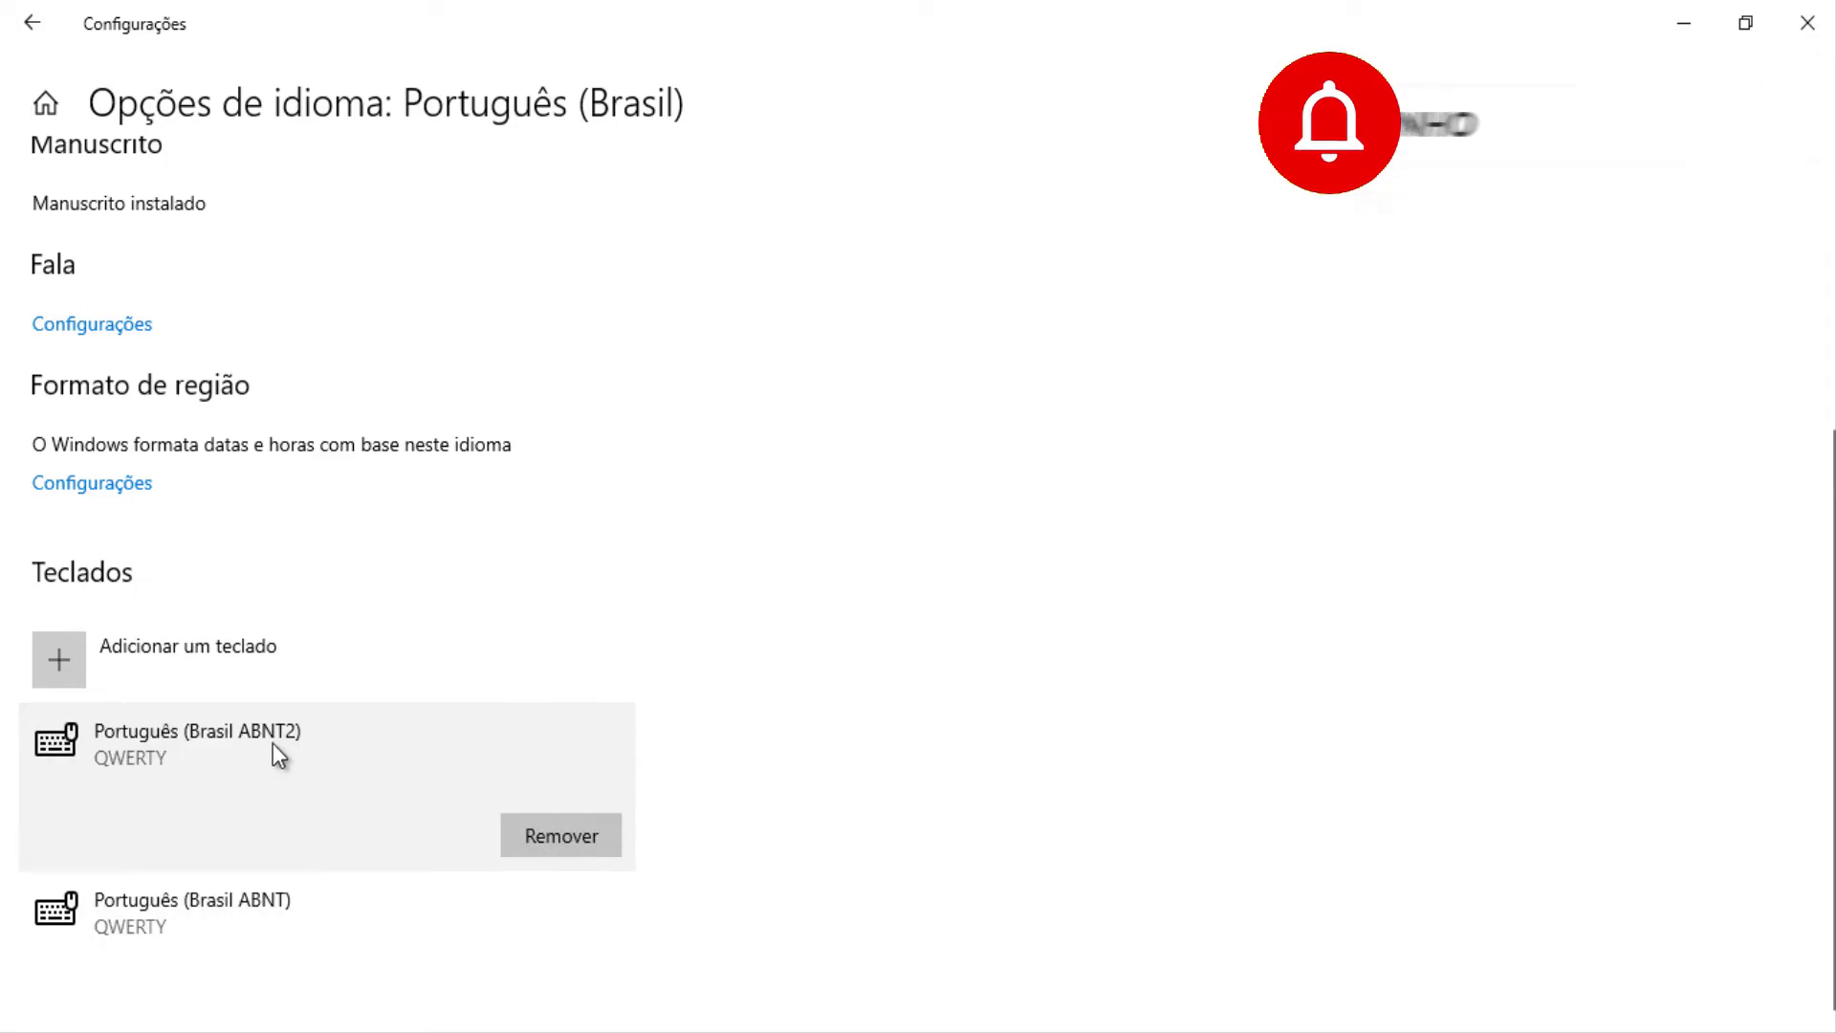
pyautogui.click(253, 929)
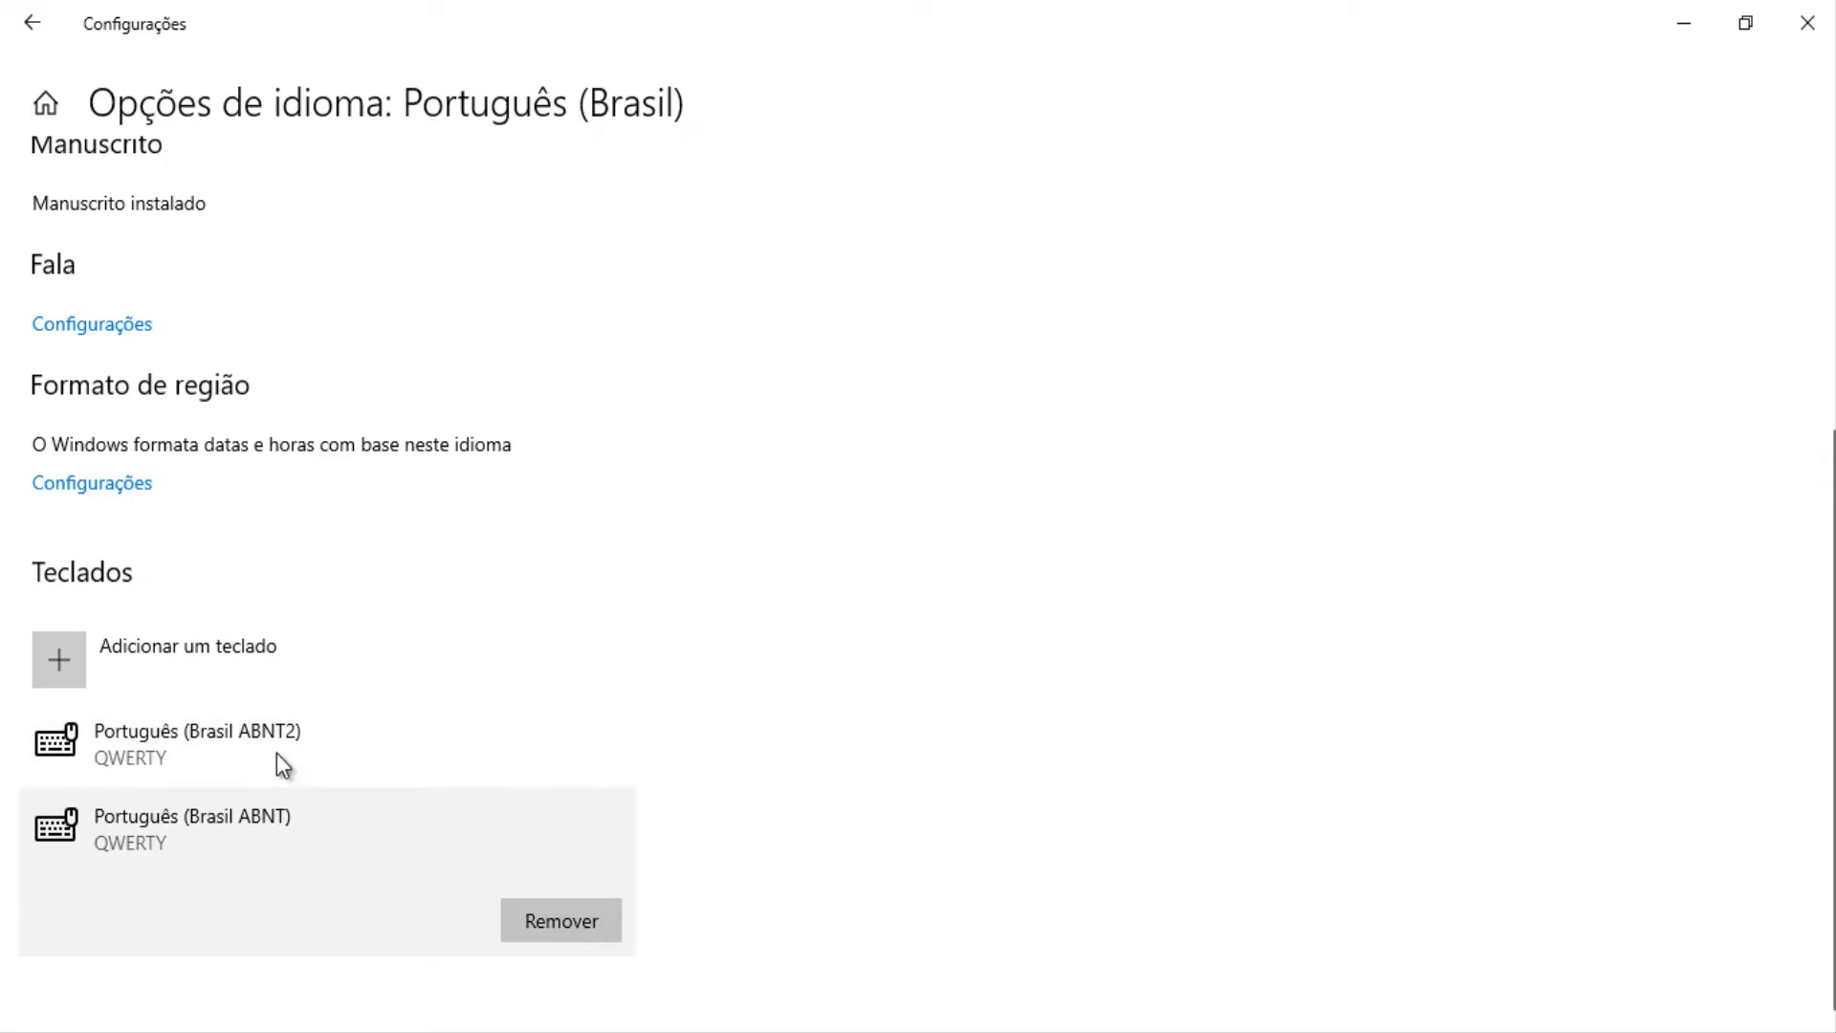
# - Browse the keyboard layouts available for Português (Brasil) and close the list without adding one
pyautogui.click(68, 659)
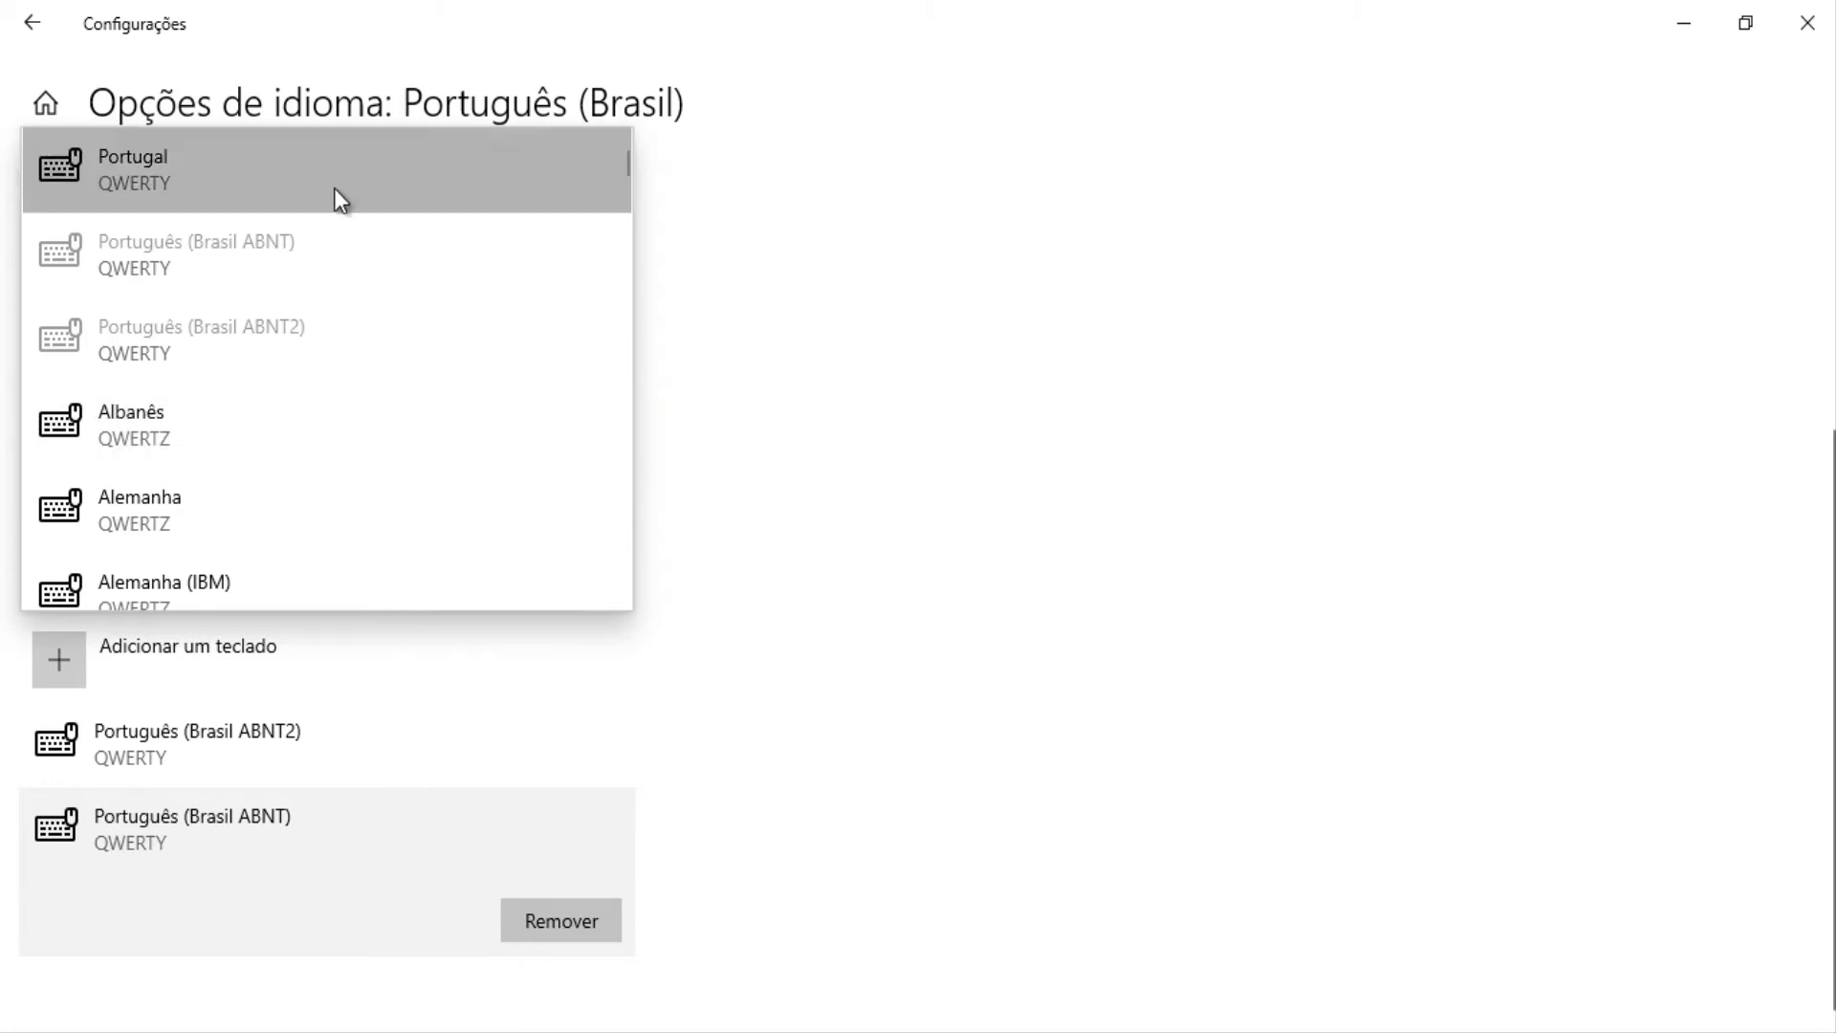
pyautogui.scroll(-5, 302, 301)
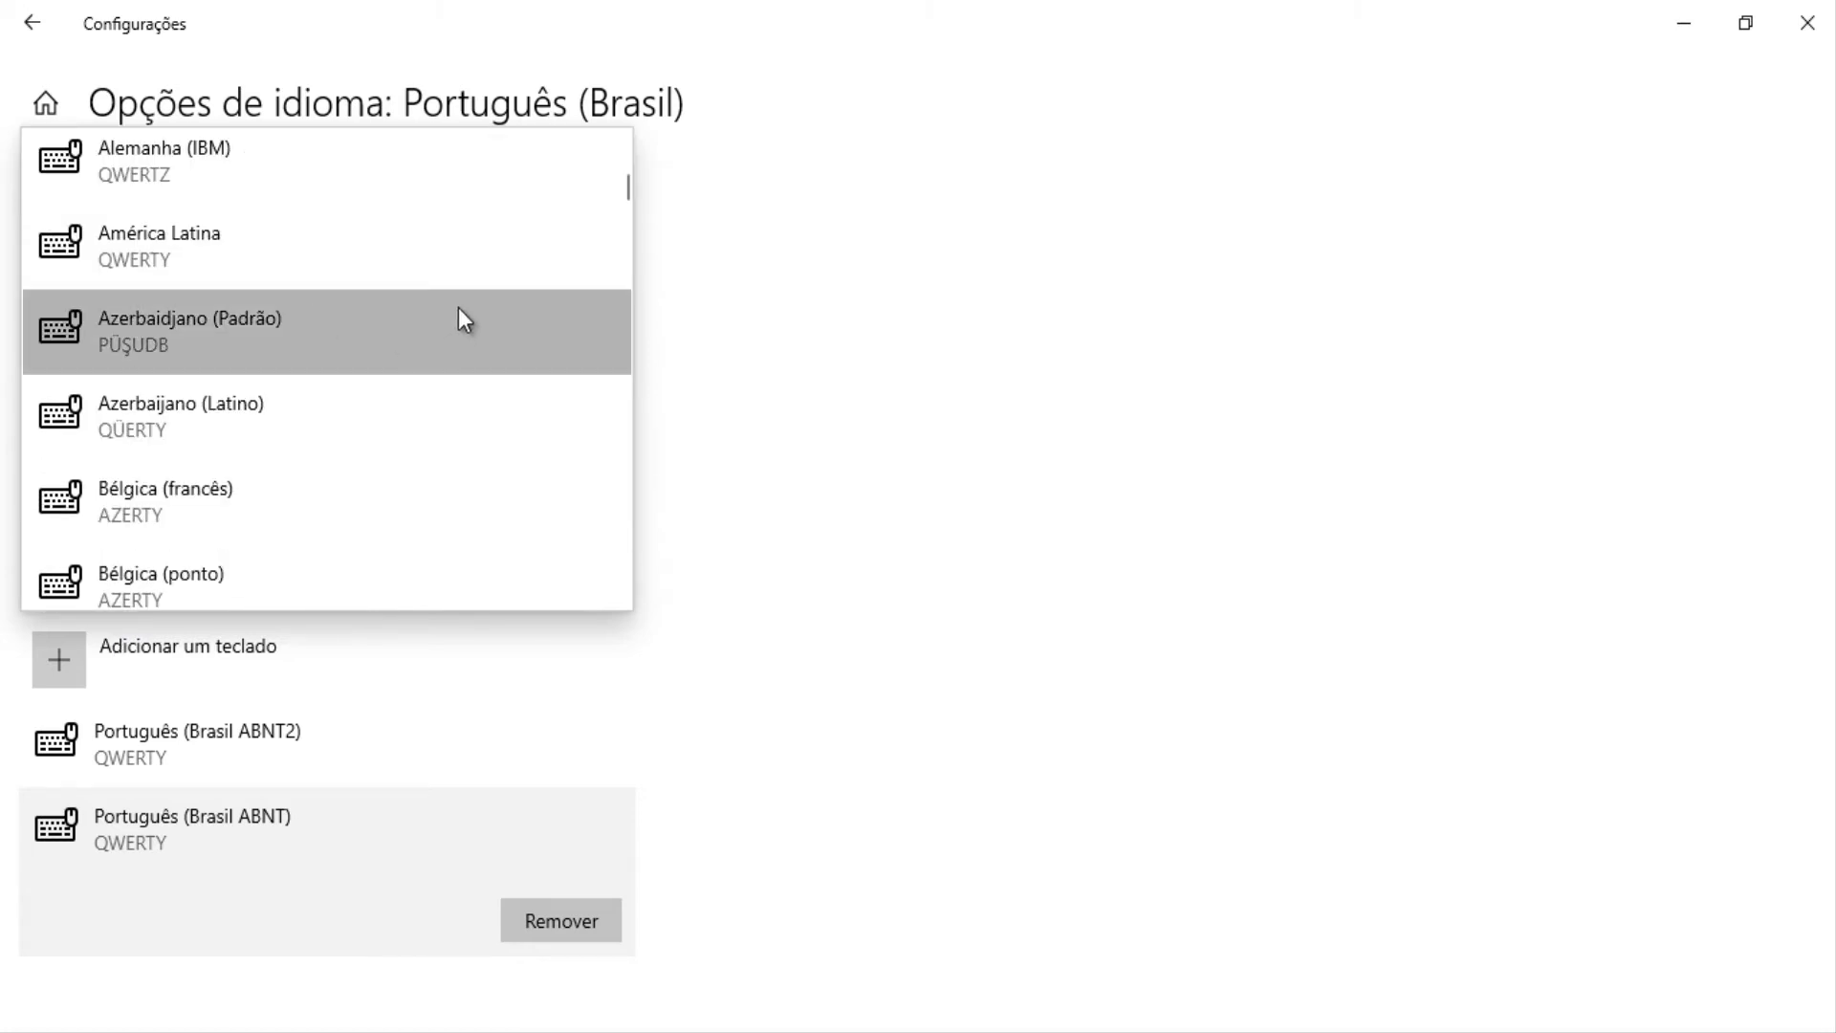
pyautogui.moveTo(620, 186); pyautogui.dragTo(612, 451)
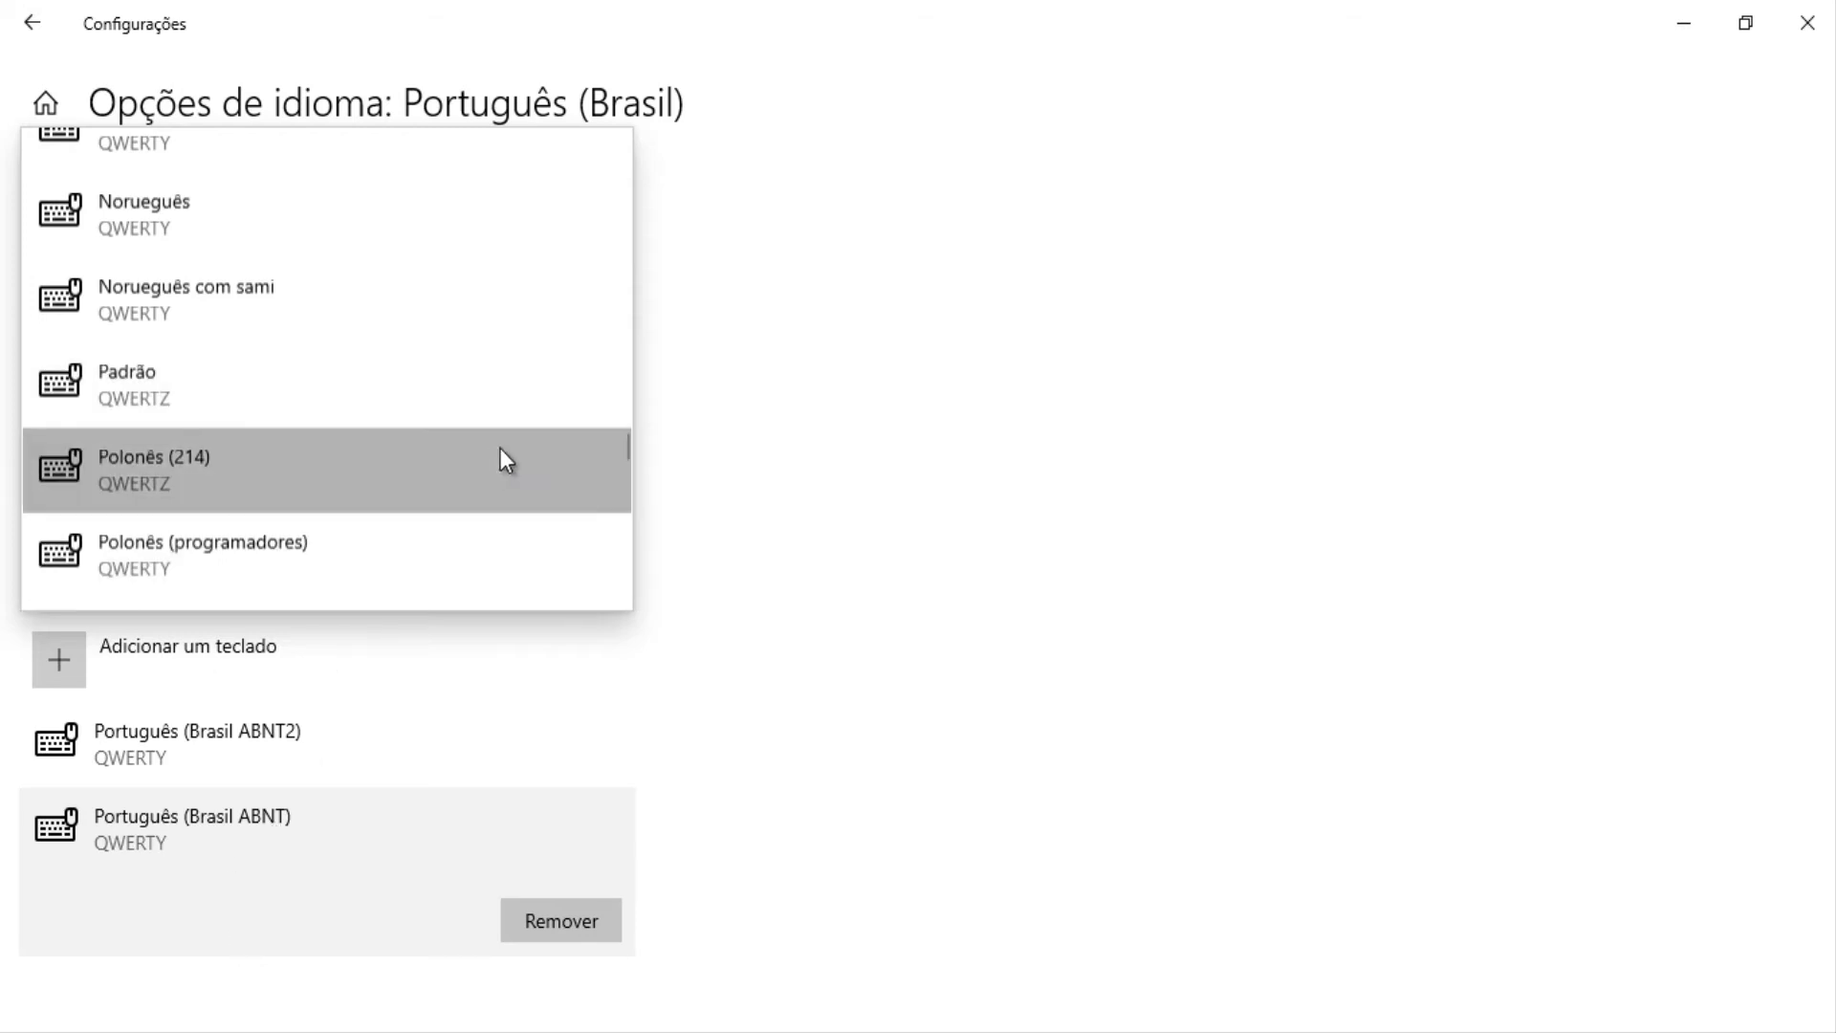
pyautogui.click(905, 558)
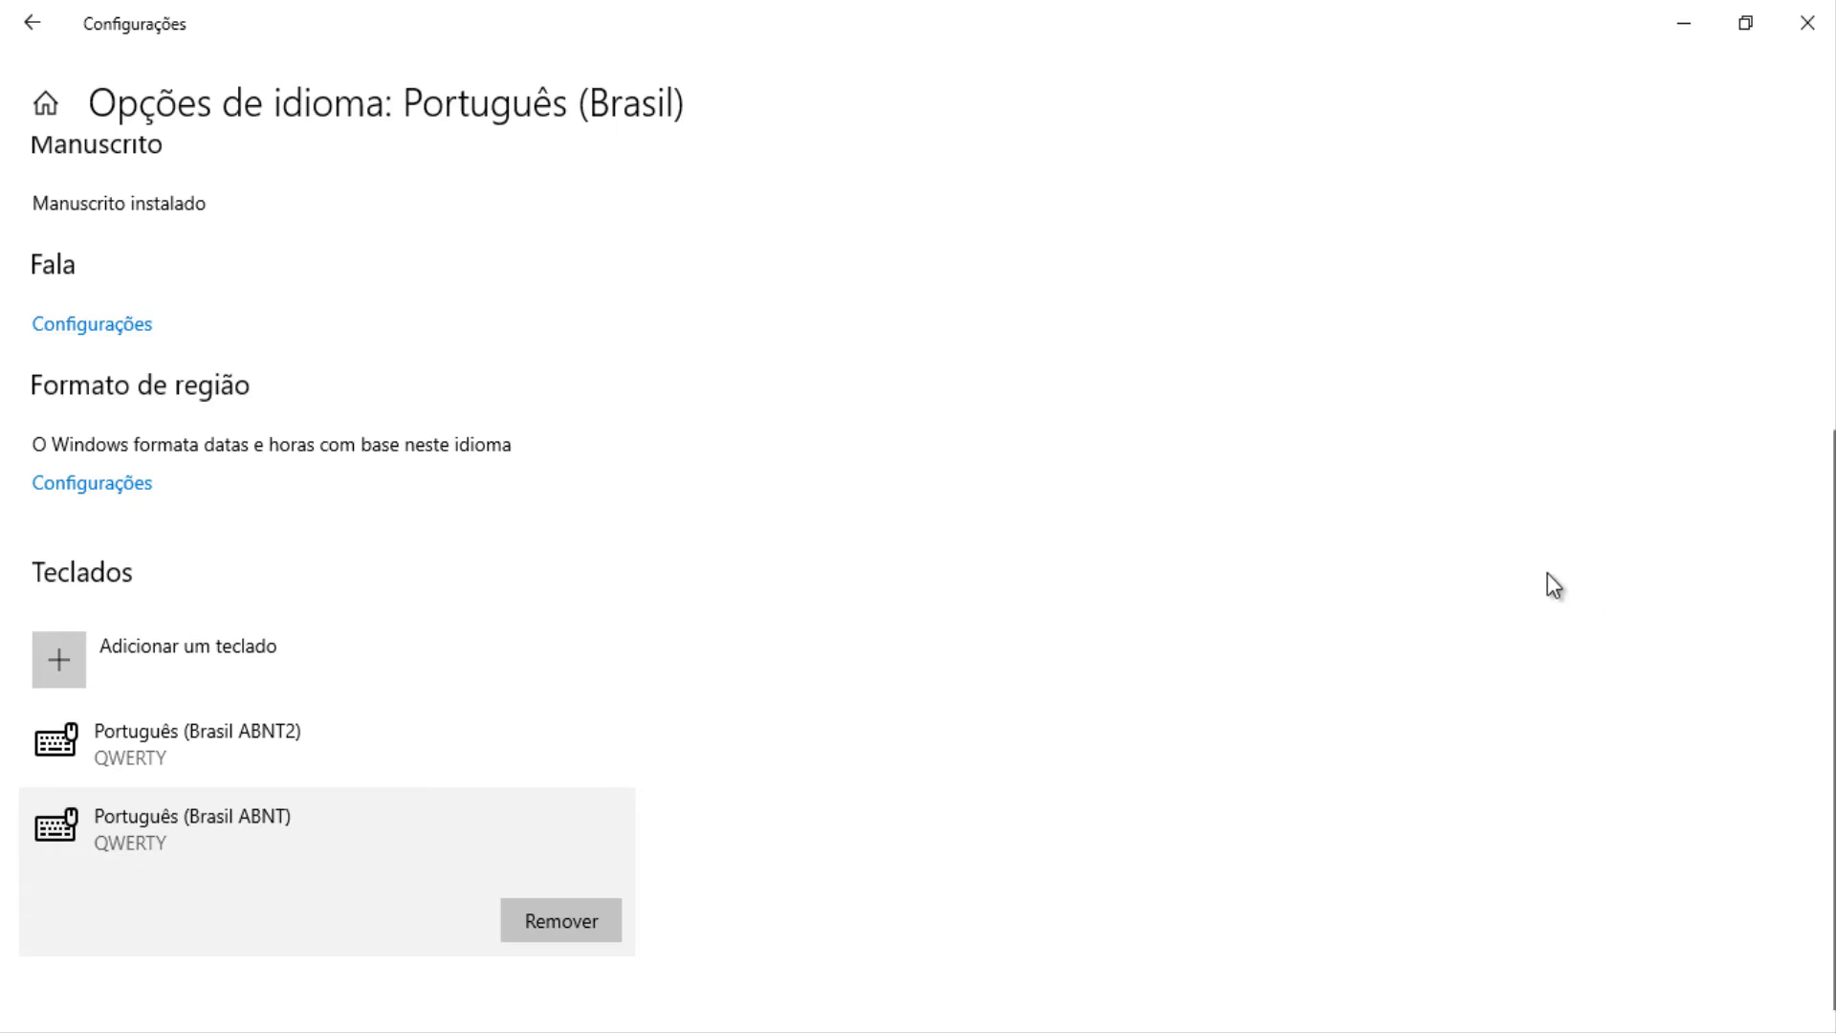
# - Add the Estados Unidos (internacional) QWERTY keyboard to Português (Brasil)
pyautogui.click(65, 661)
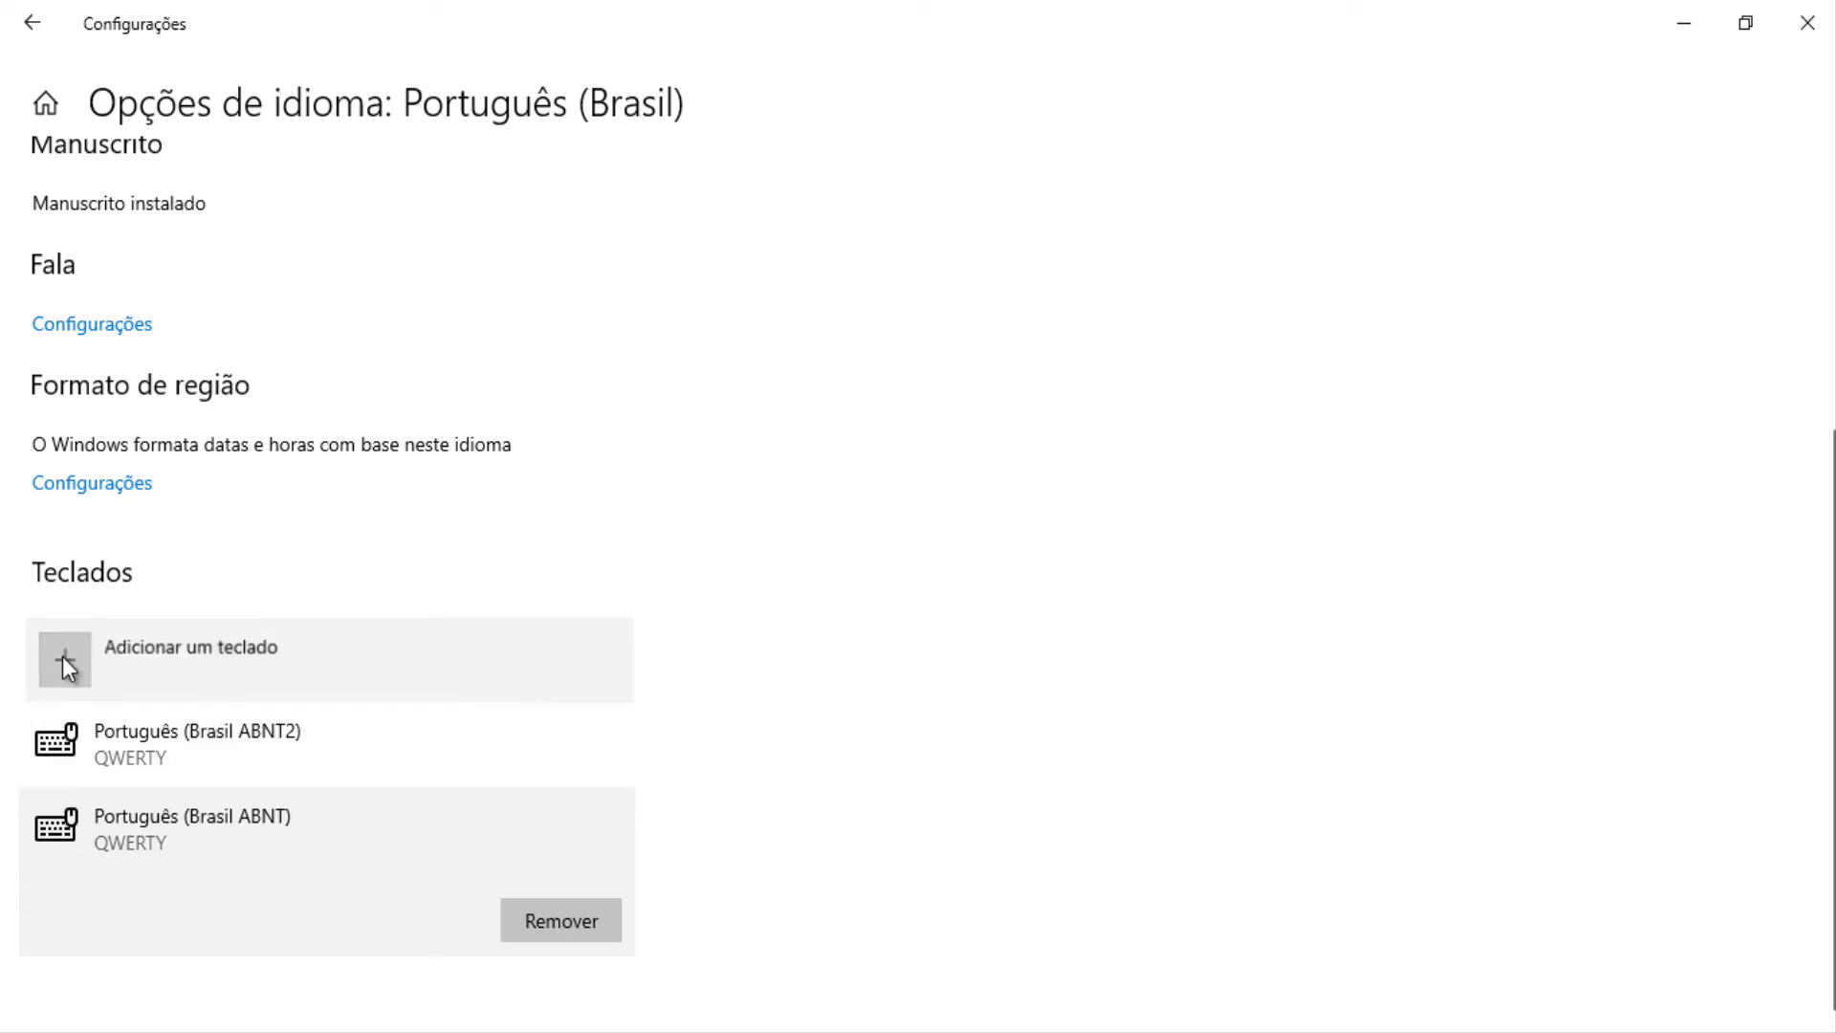
pyautogui.scroll(-2, 368, 310)
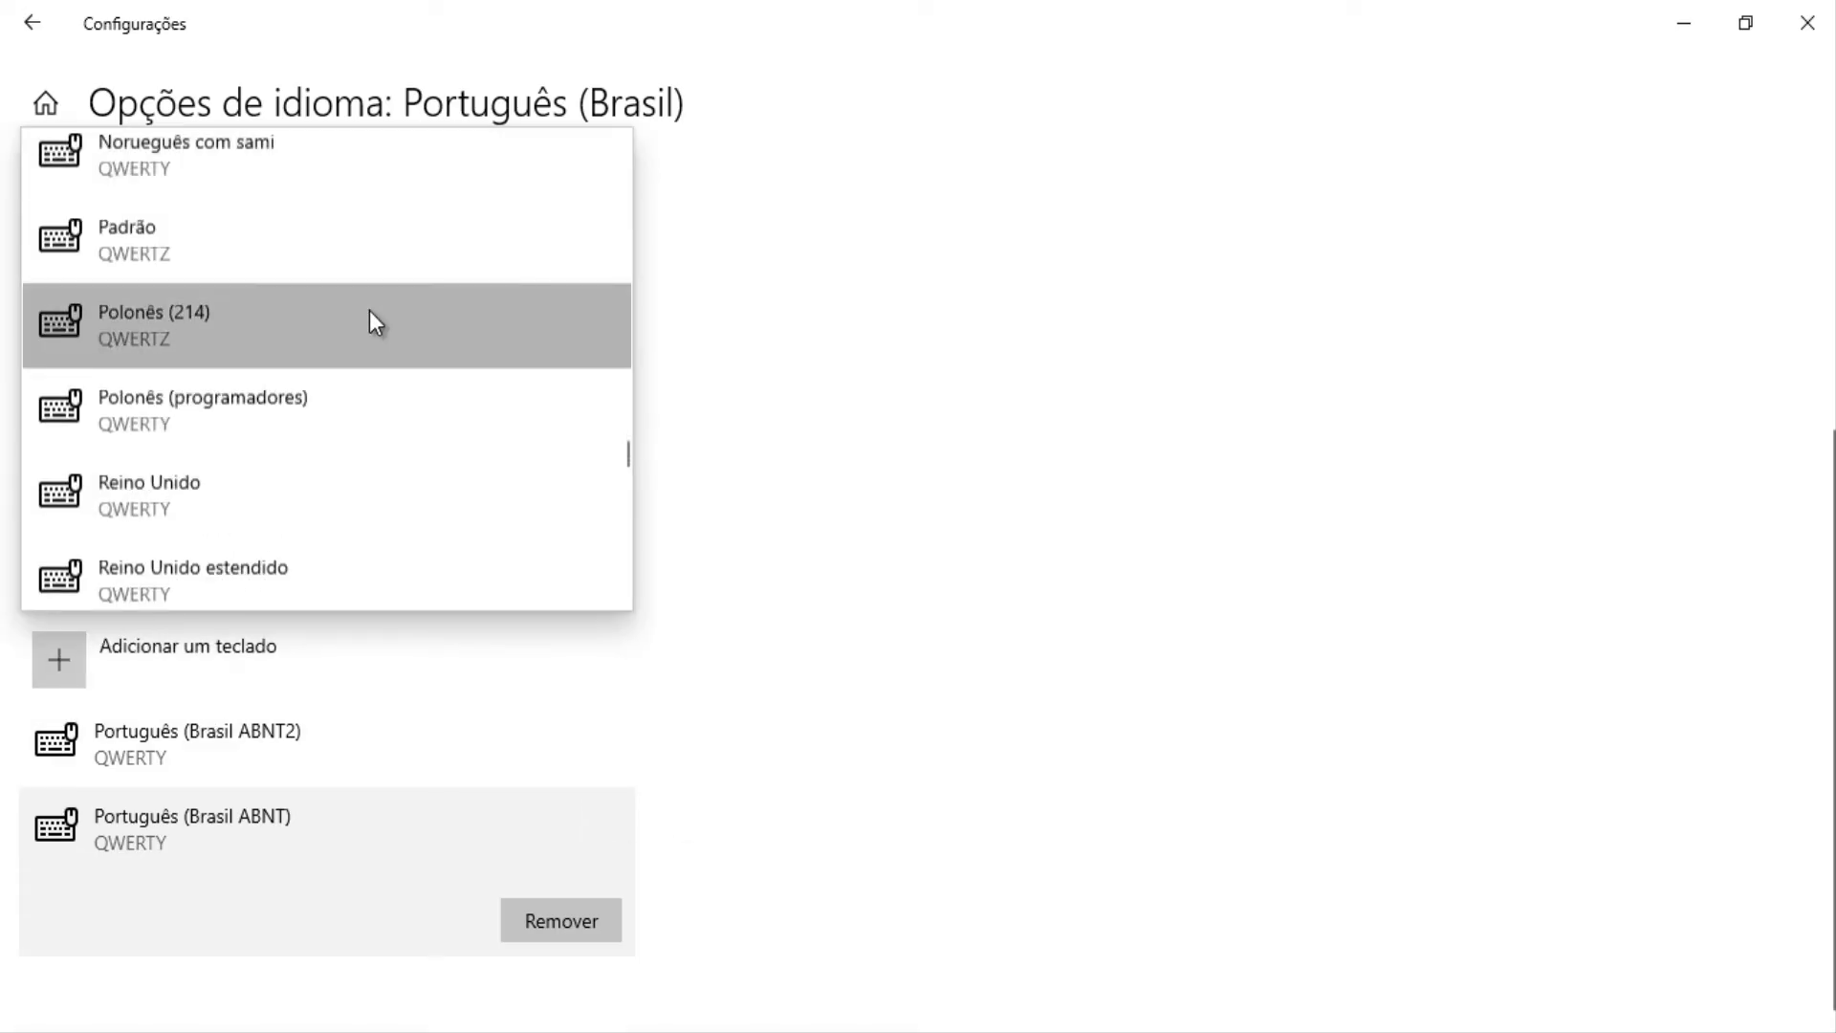
pyautogui.scroll(-6, 369, 310)
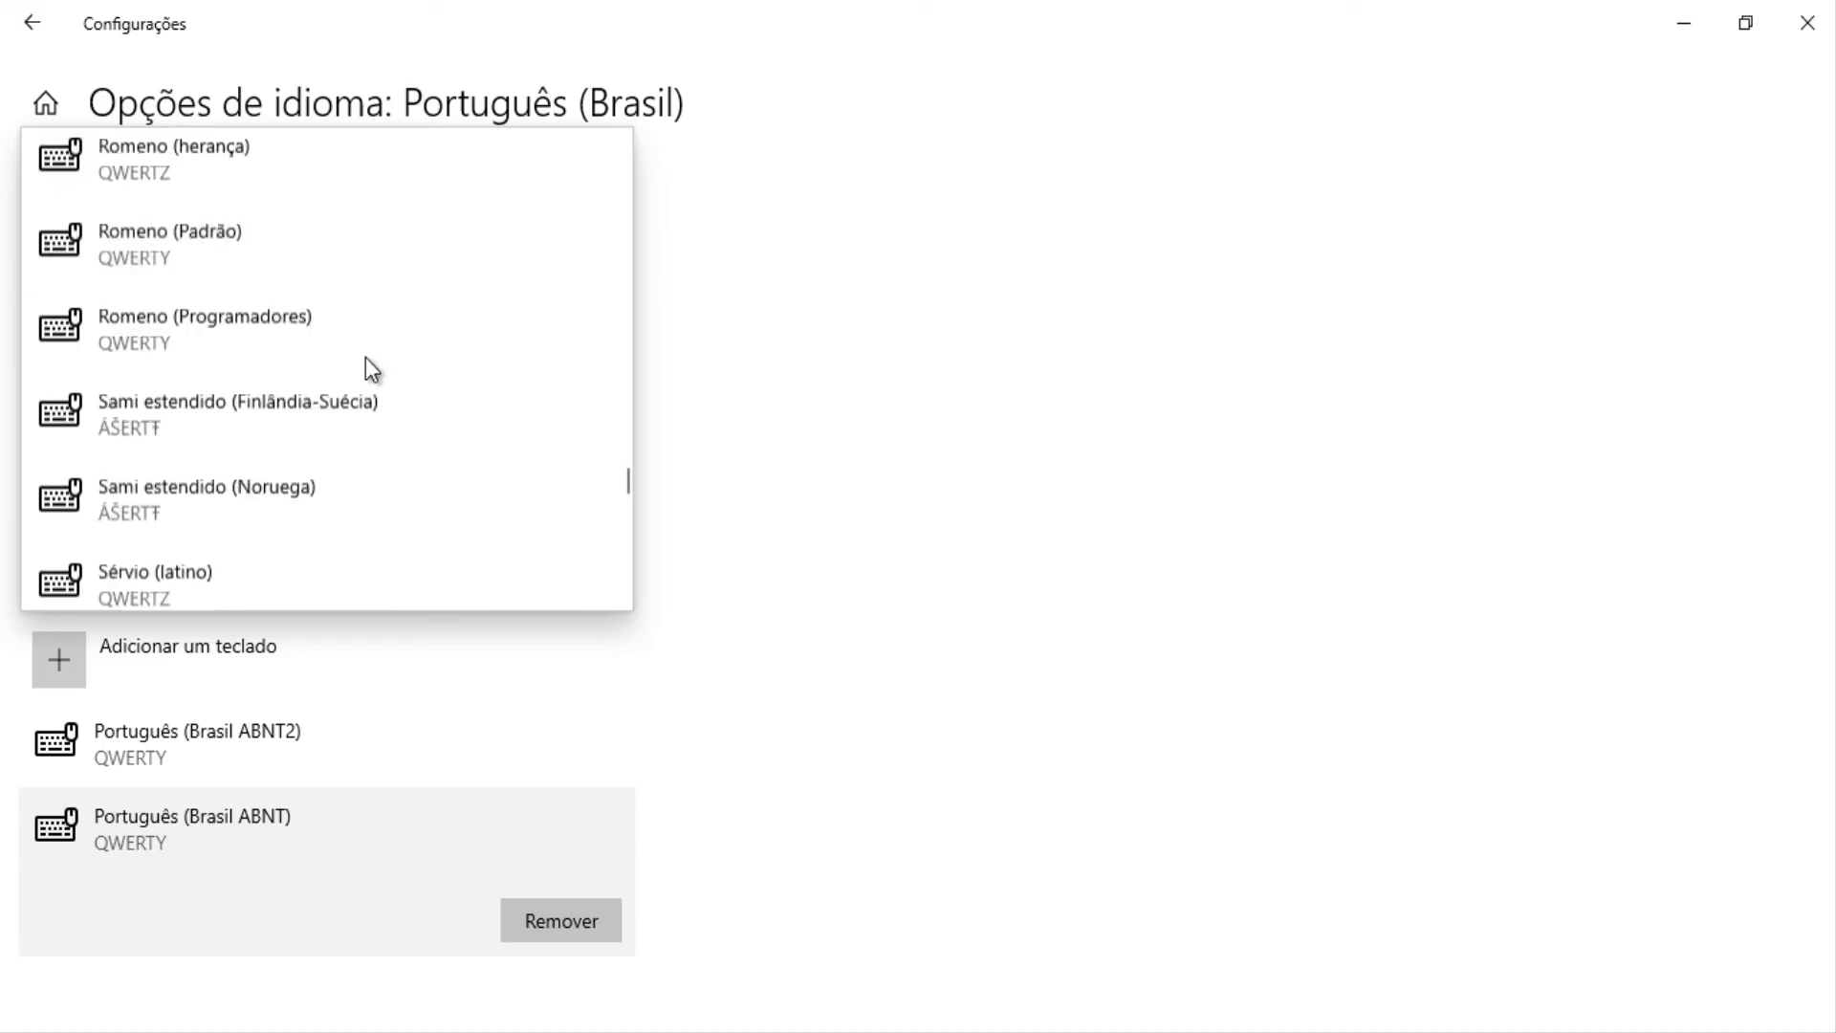
pyautogui.scroll(15, 366, 357)
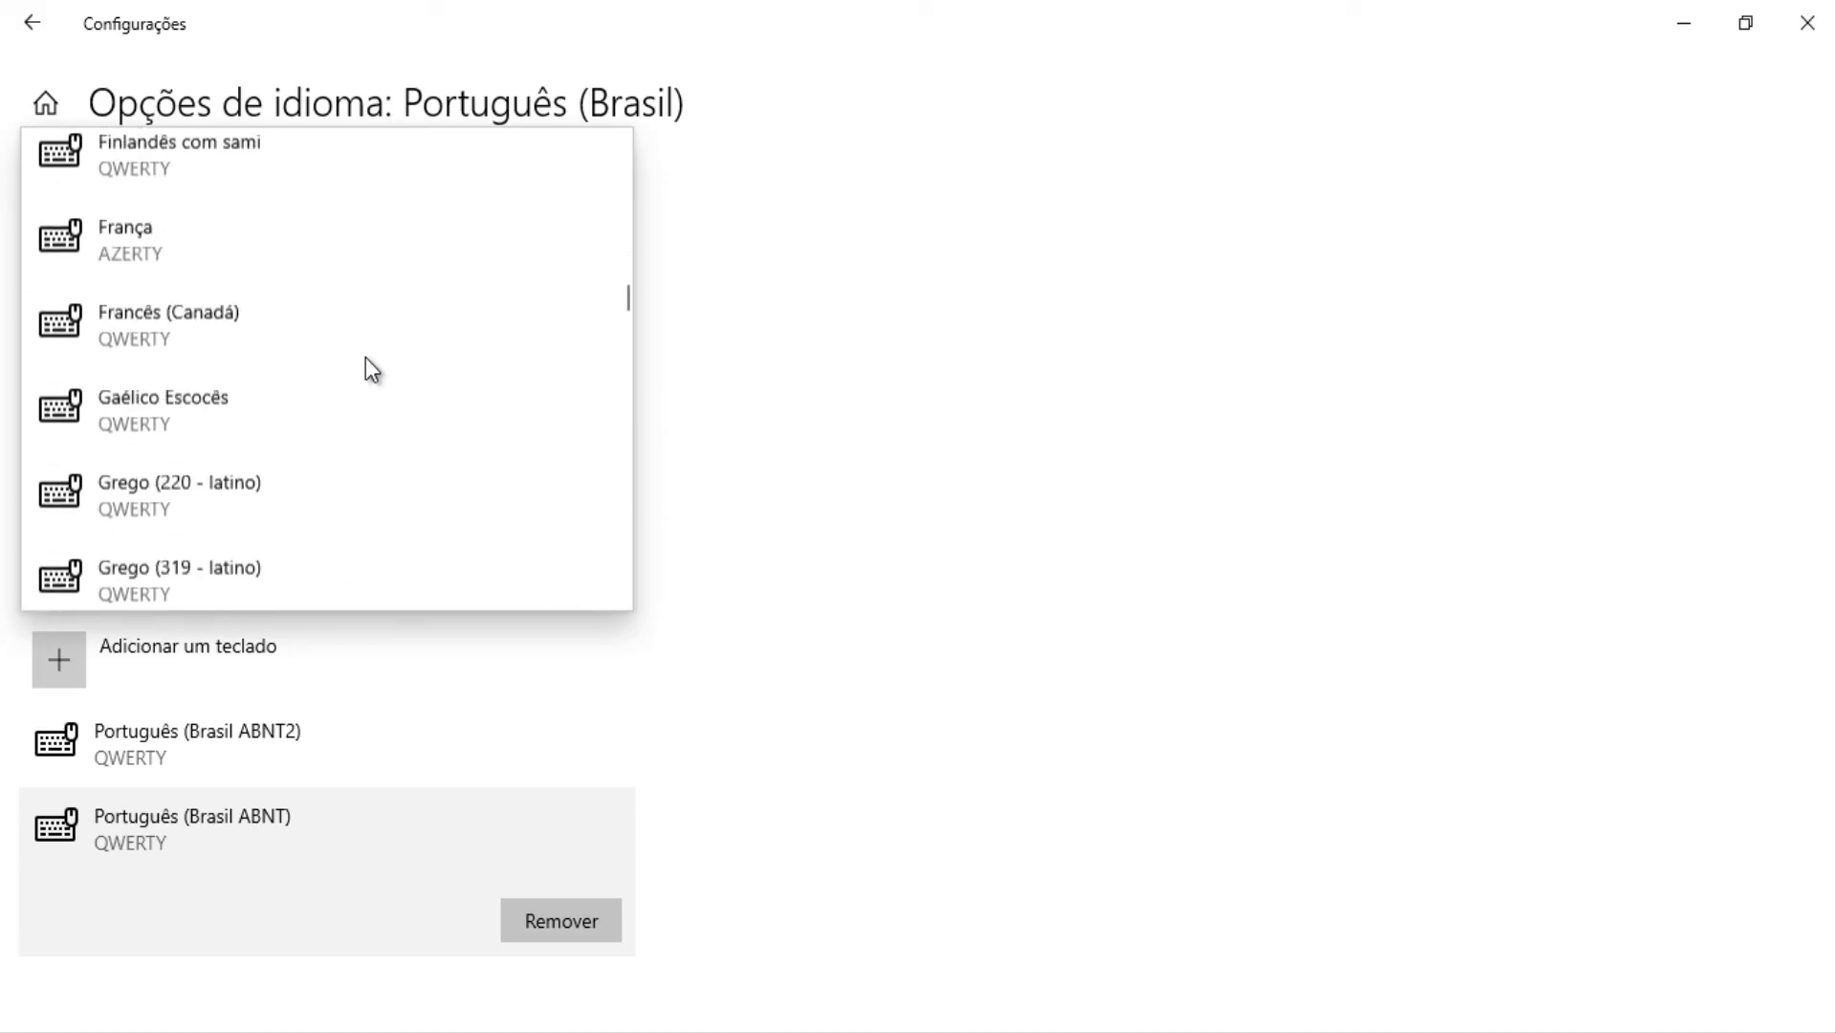
pyautogui.scroll(6, 366, 358)
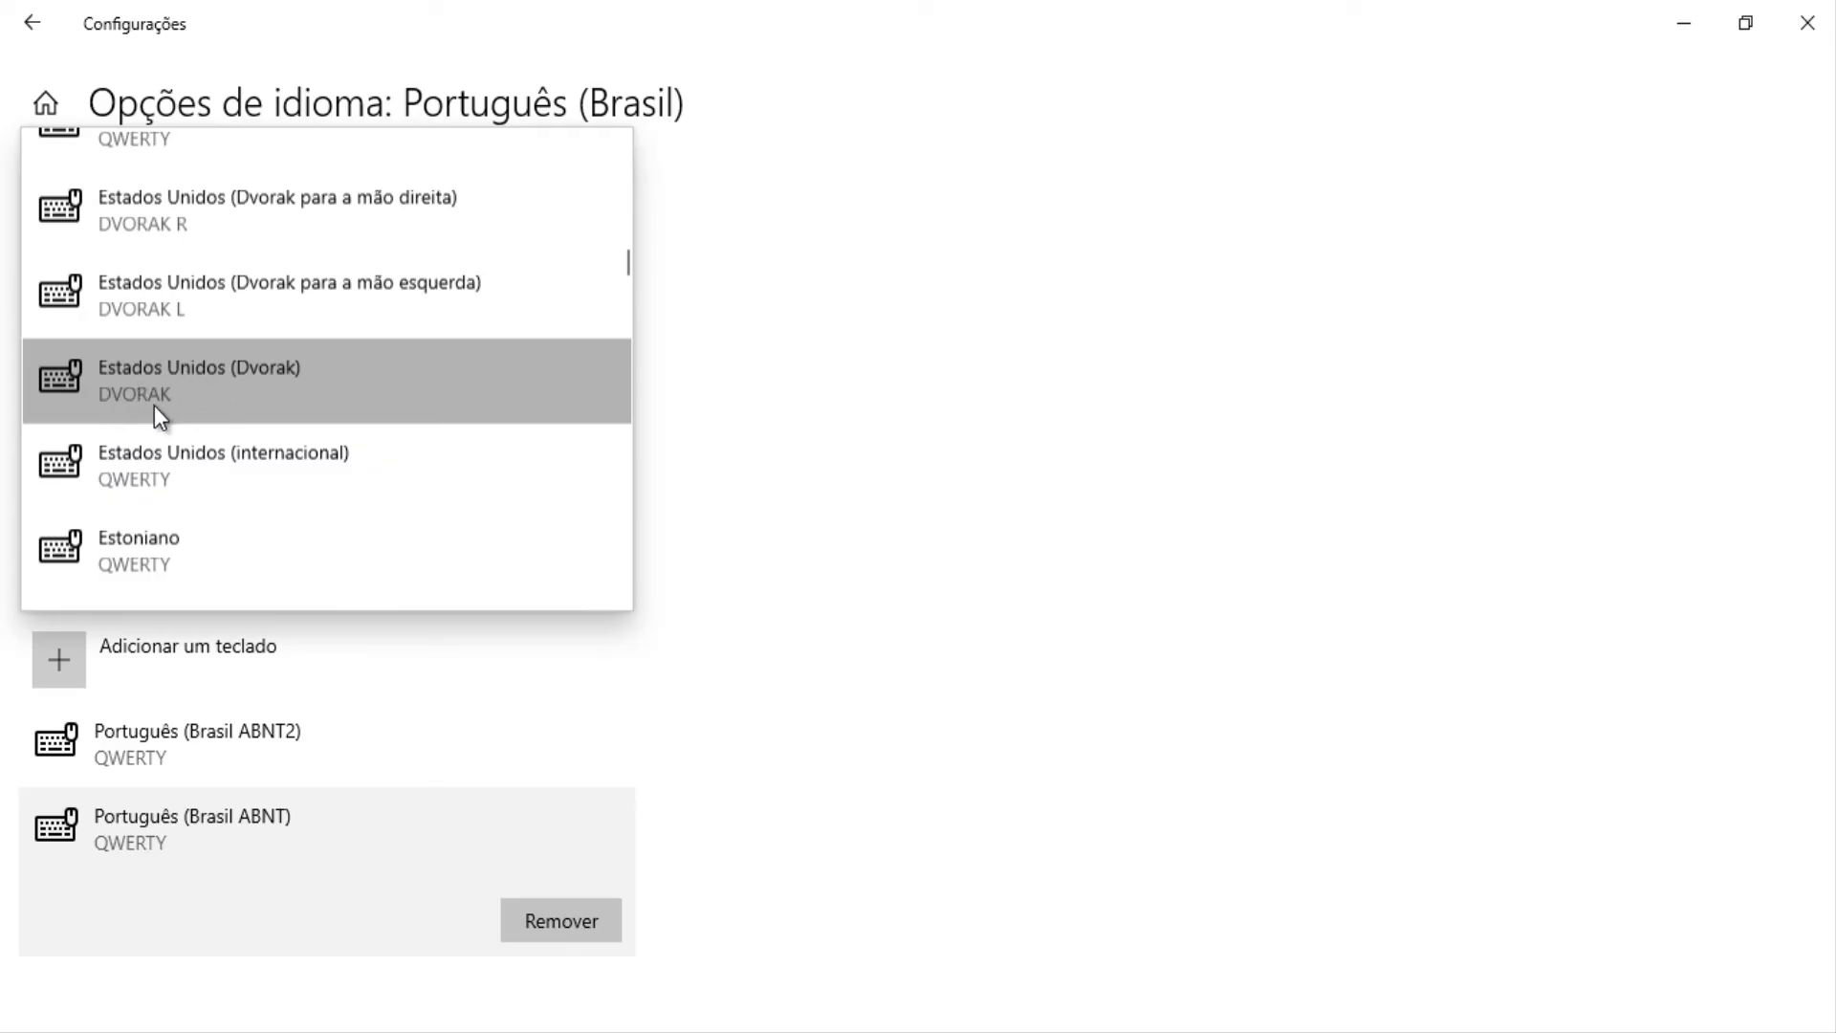
pyautogui.click(262, 461)
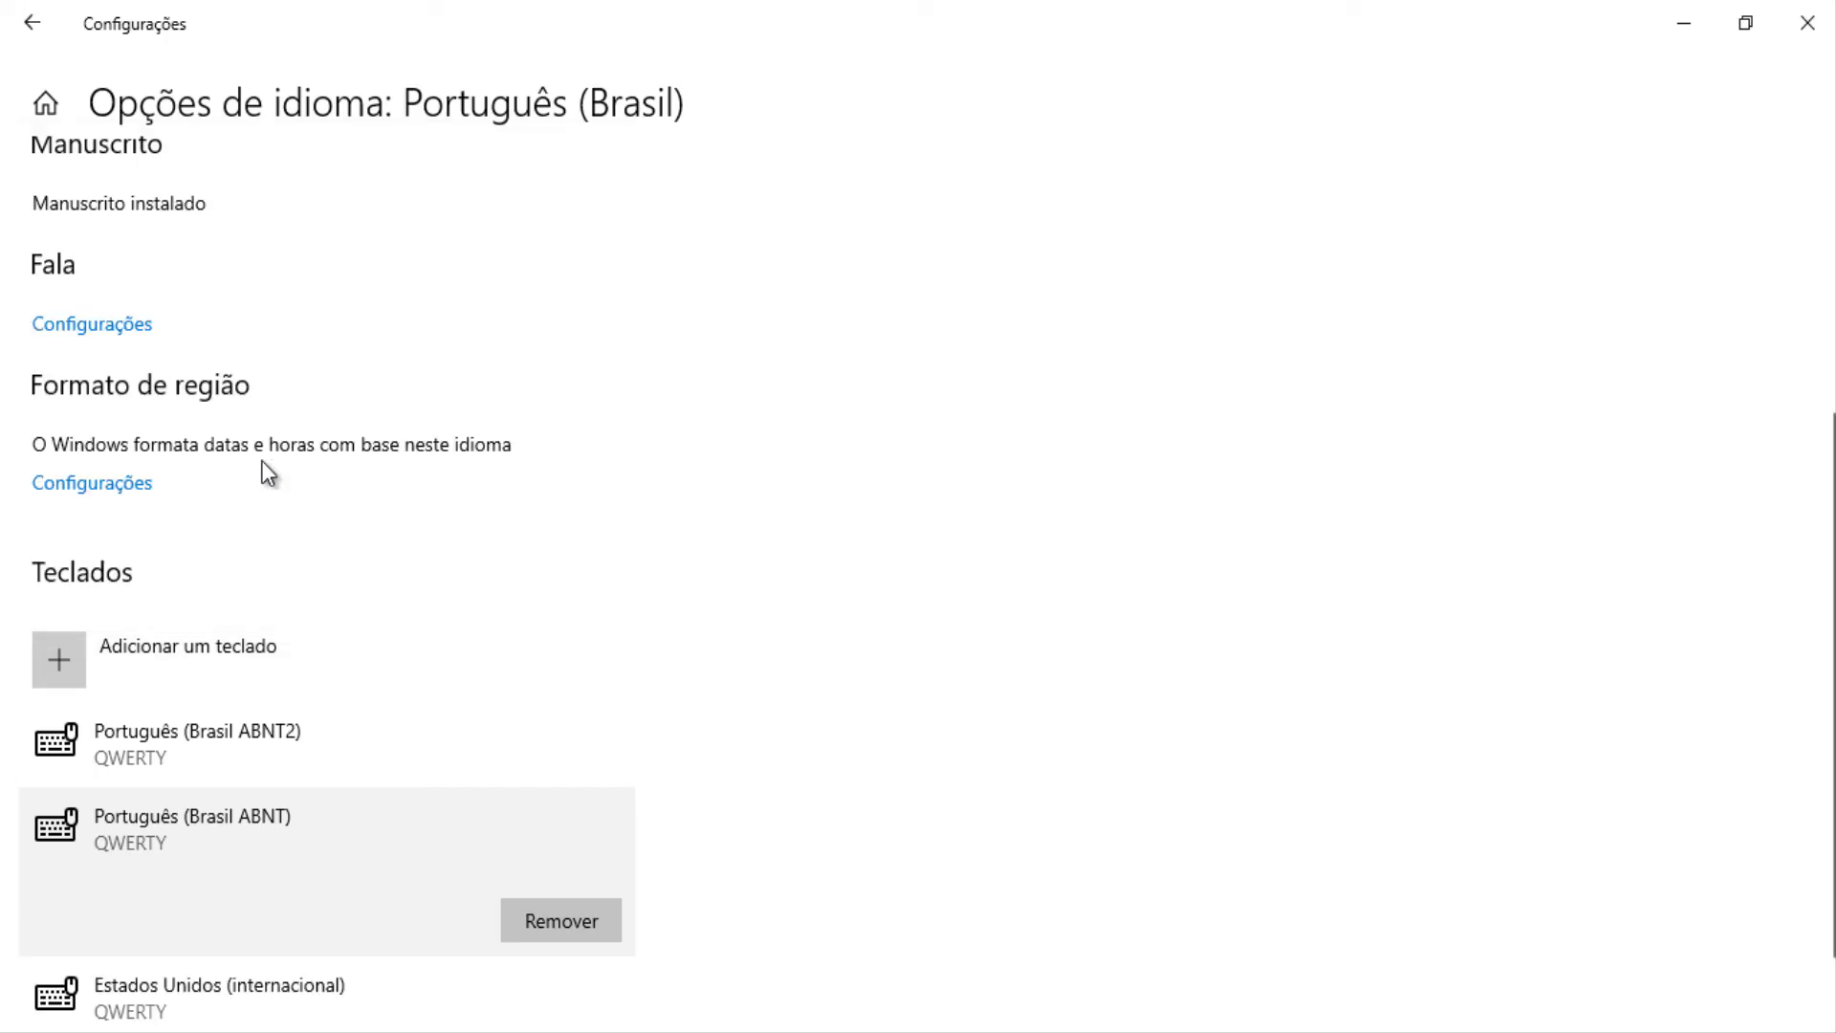
# - Examine the entries for the ABNT2, ABNT and Estados Unidos (internacional) keyboards under Teclados
pyautogui.scroll(-2, 860, 634)
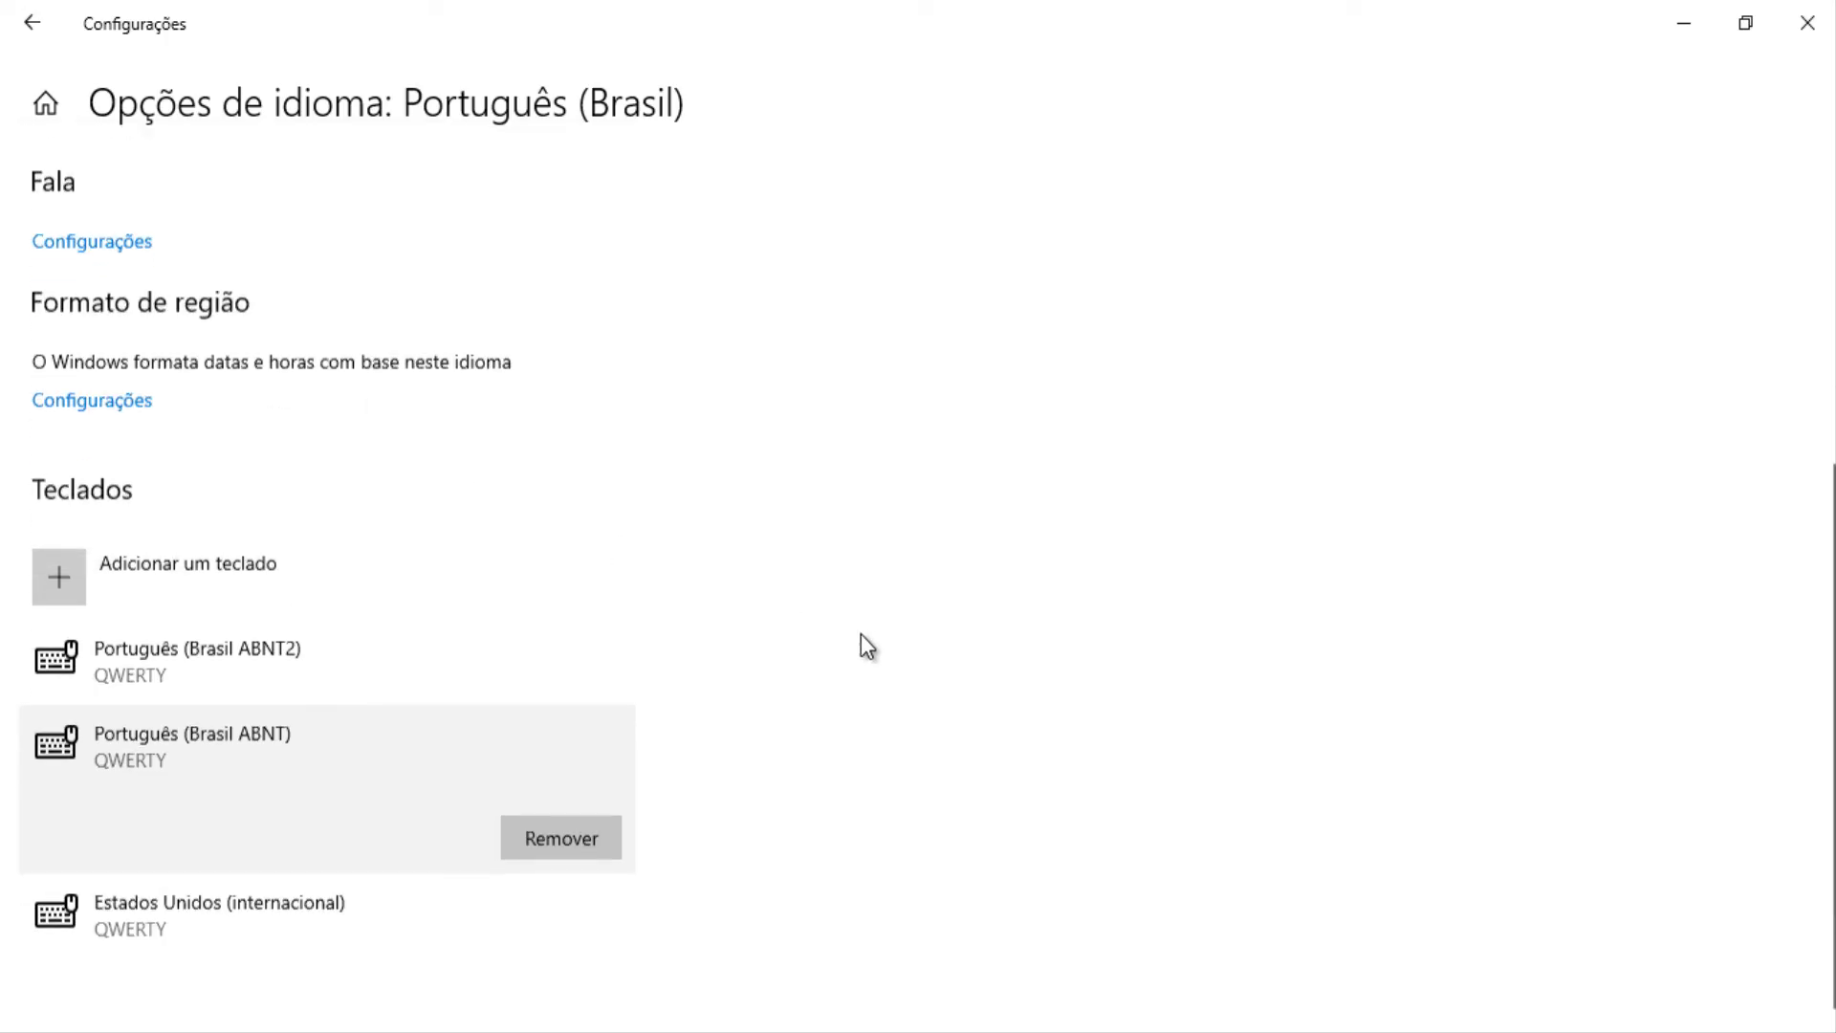
pyautogui.click(257, 928)
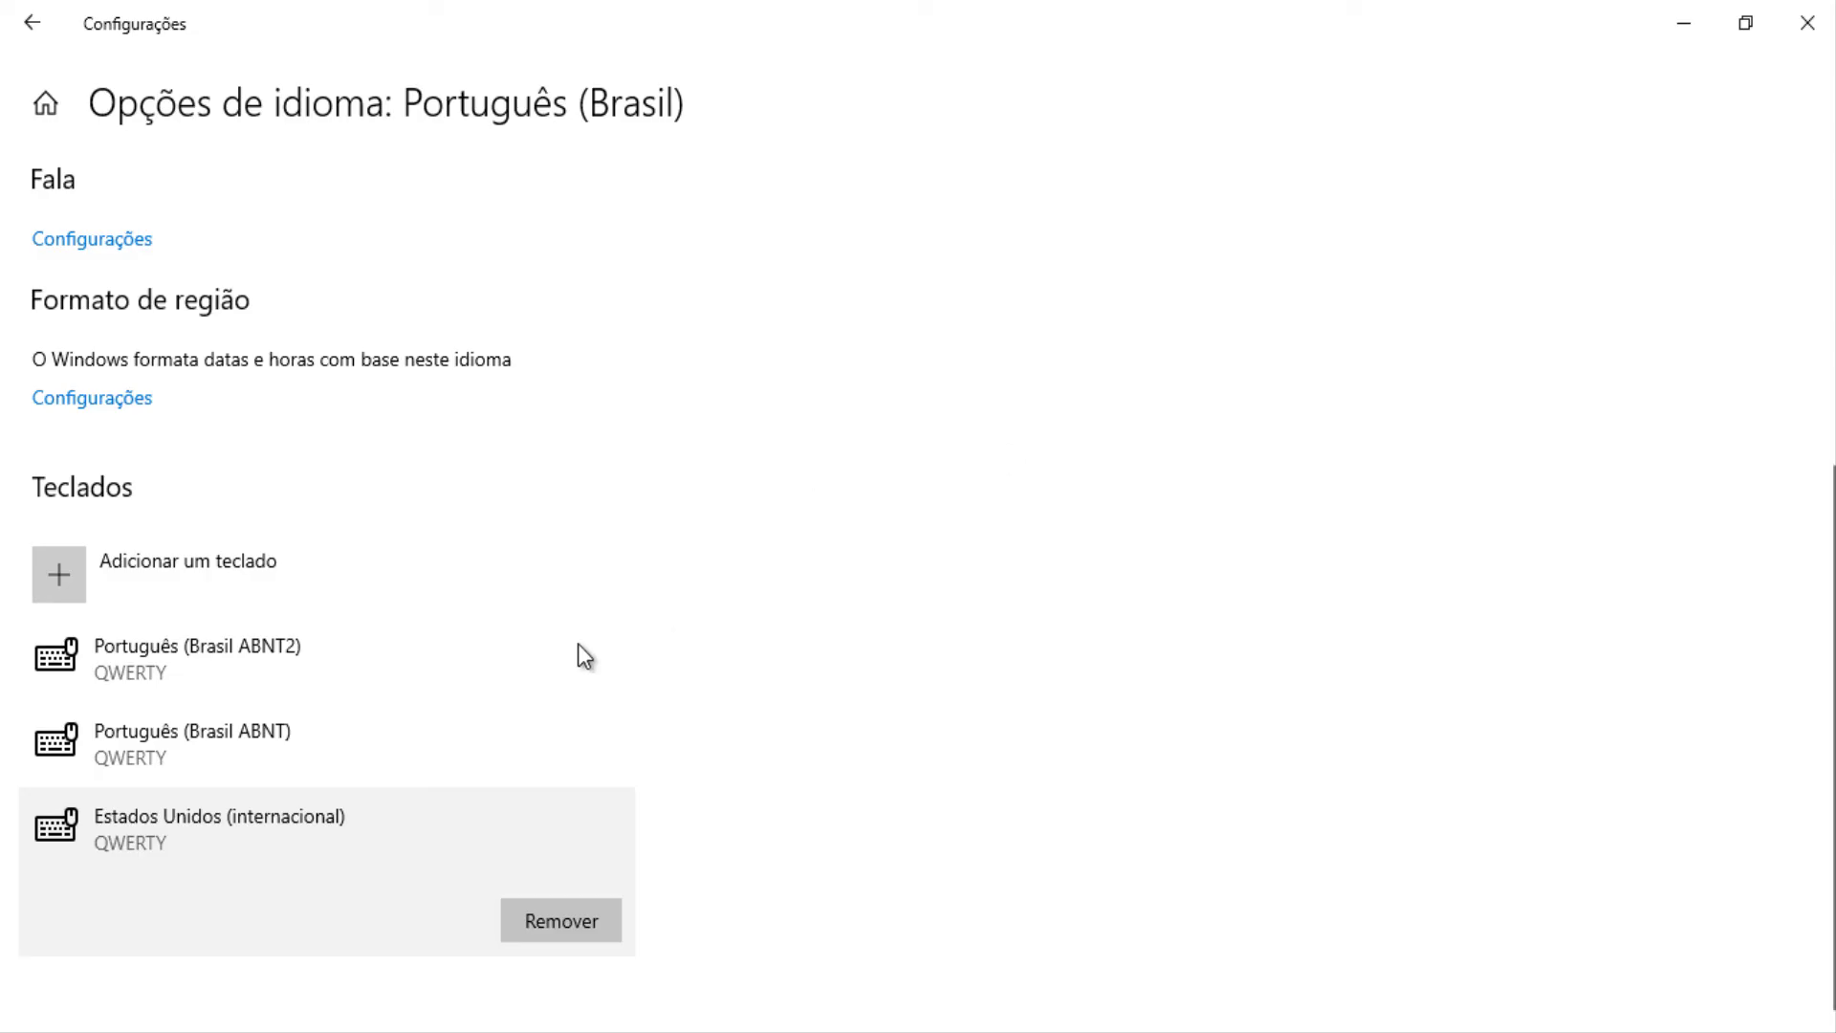
pyautogui.click(236, 655)
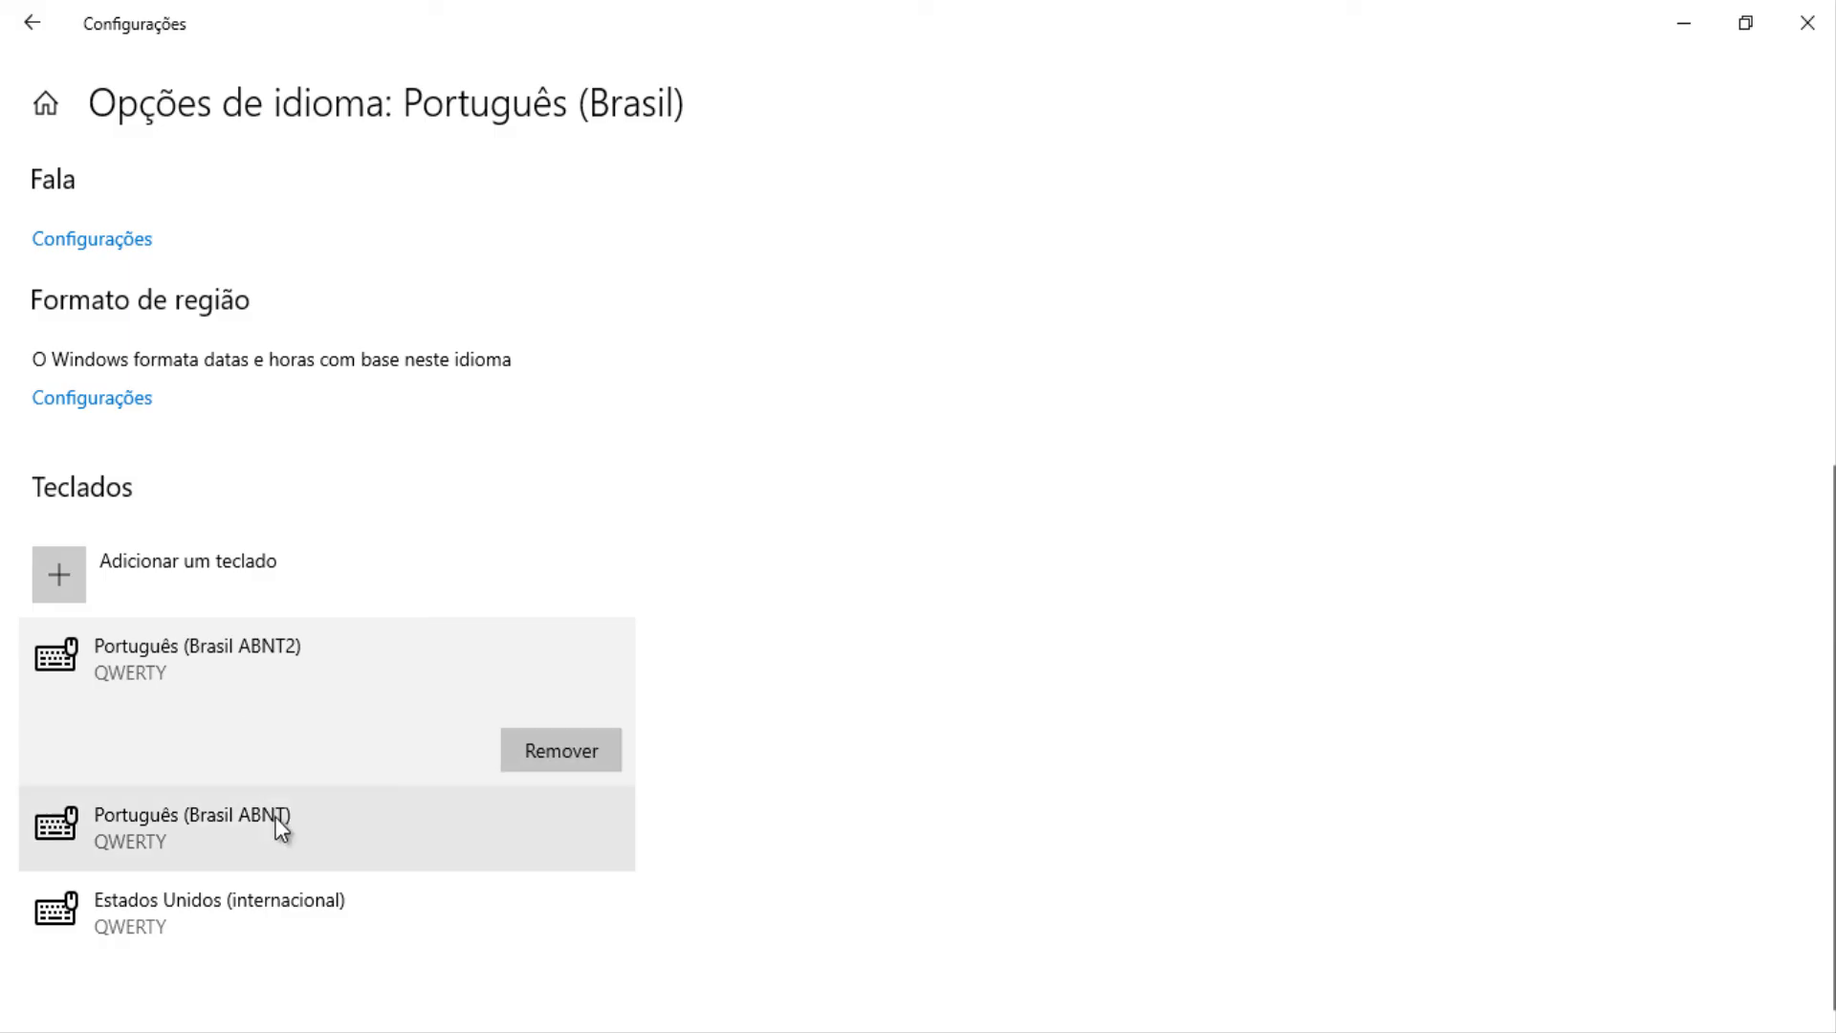
pyautogui.click(276, 819)
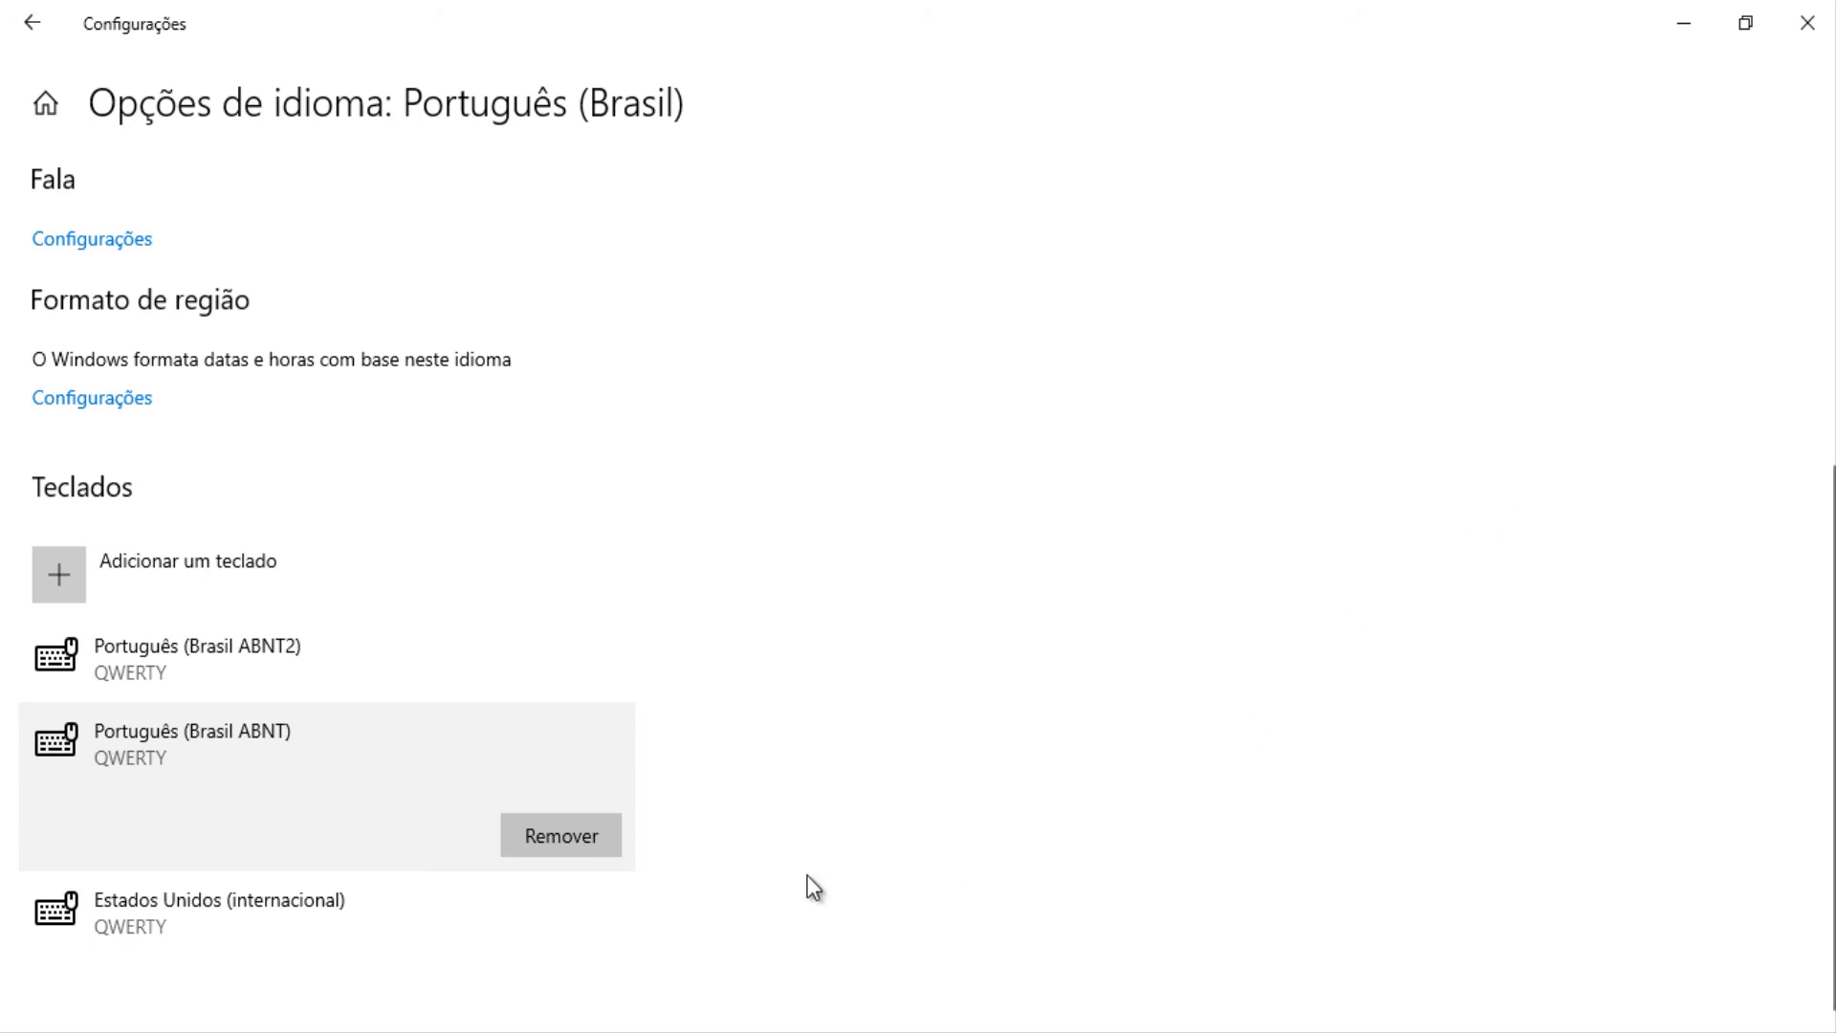
pyautogui.click(227, 908)
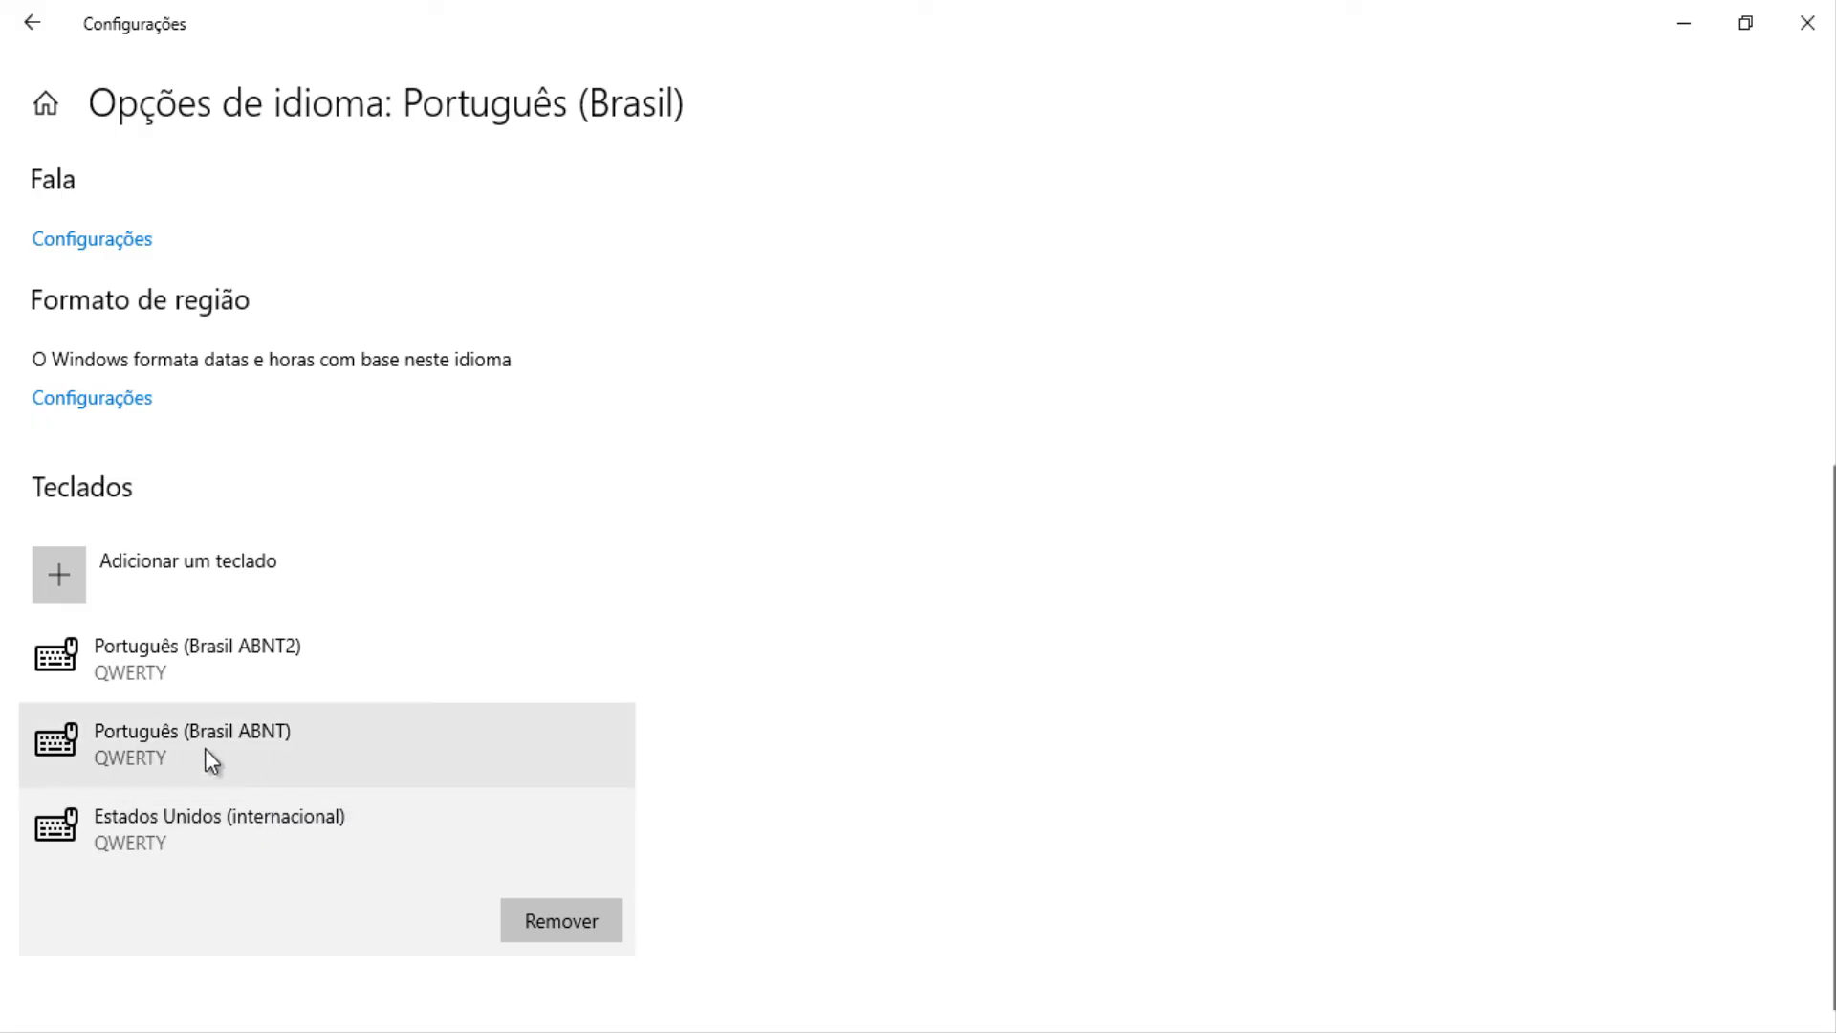
pyautogui.click(206, 747)
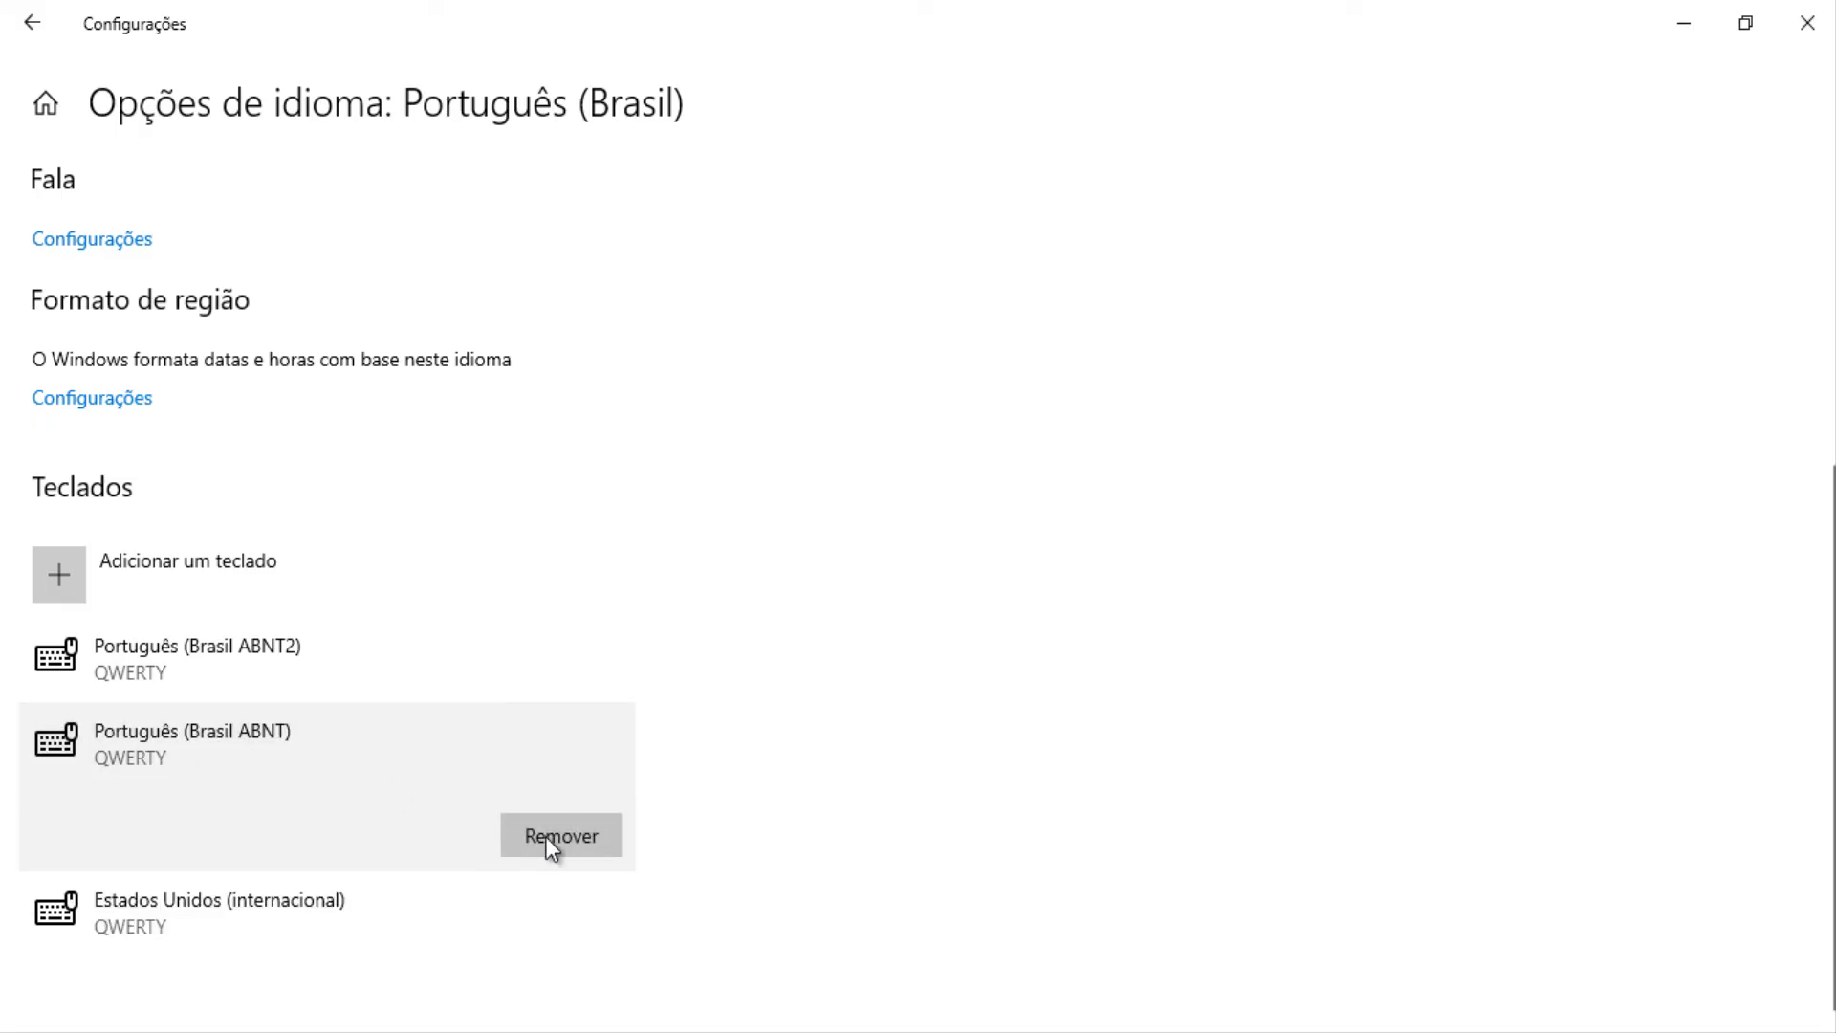
pyautogui.click(274, 670)
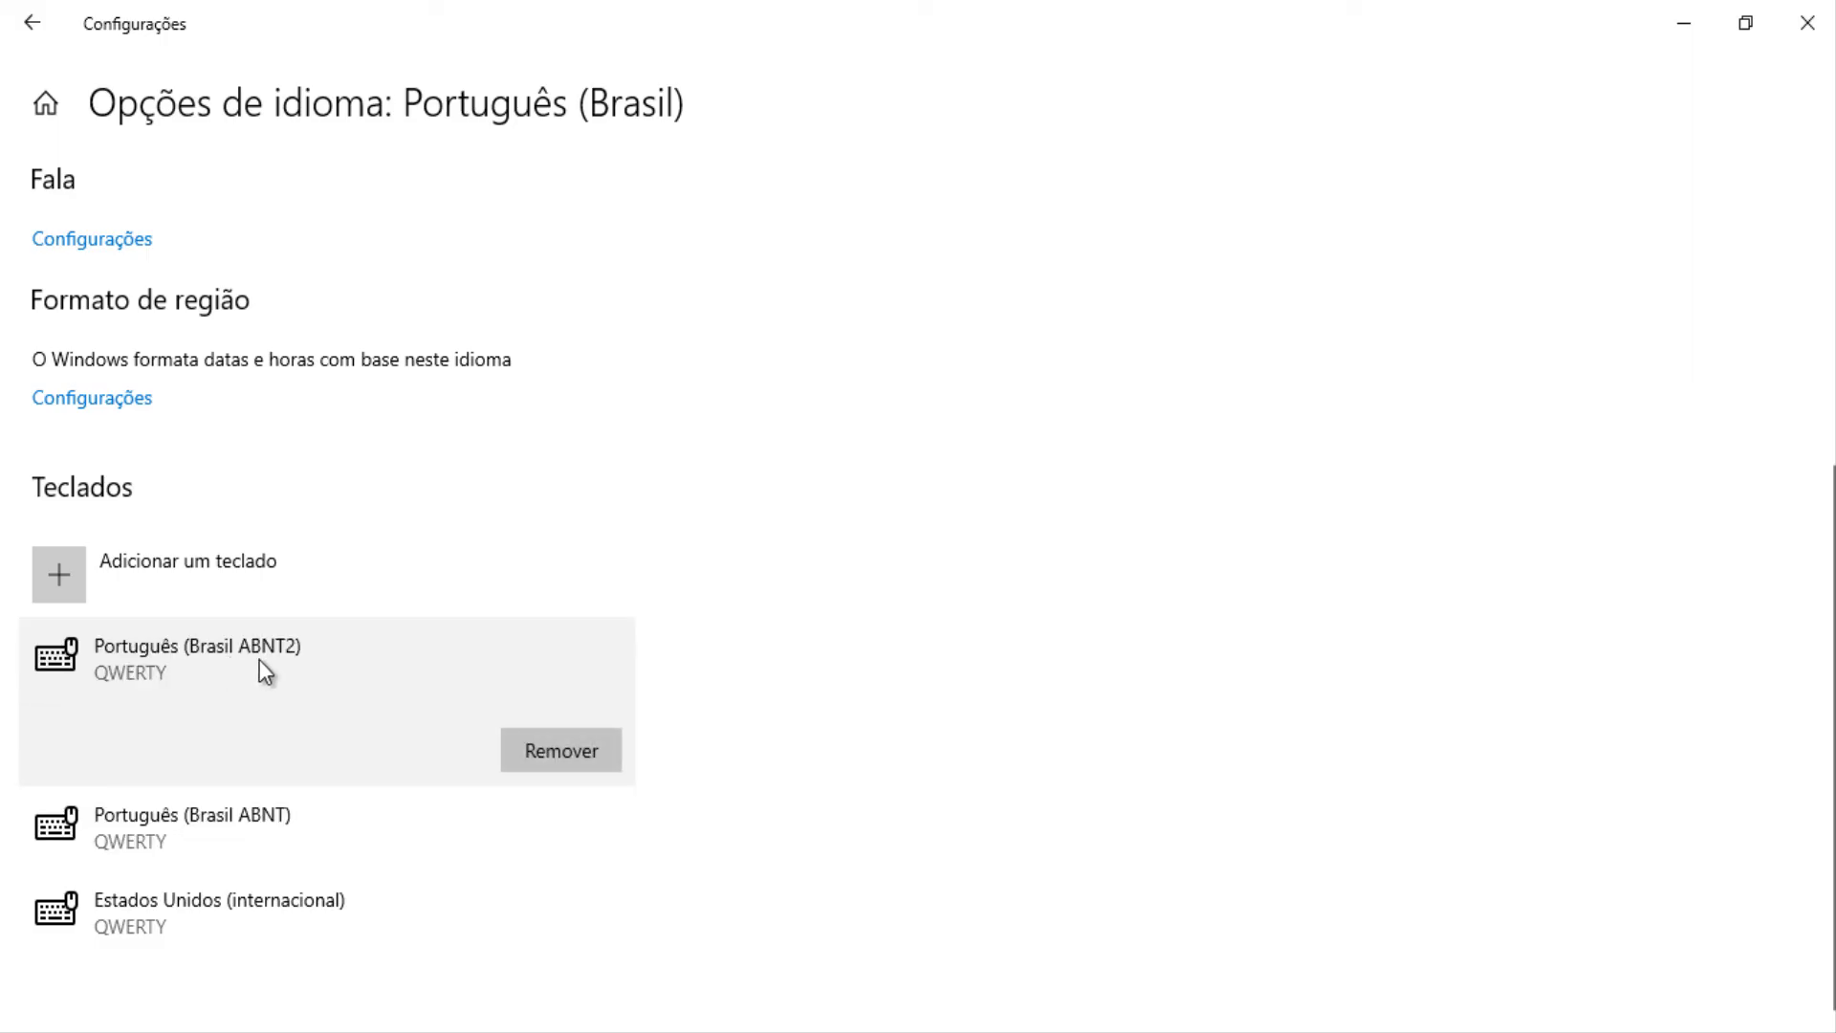
pyautogui.click(226, 896)
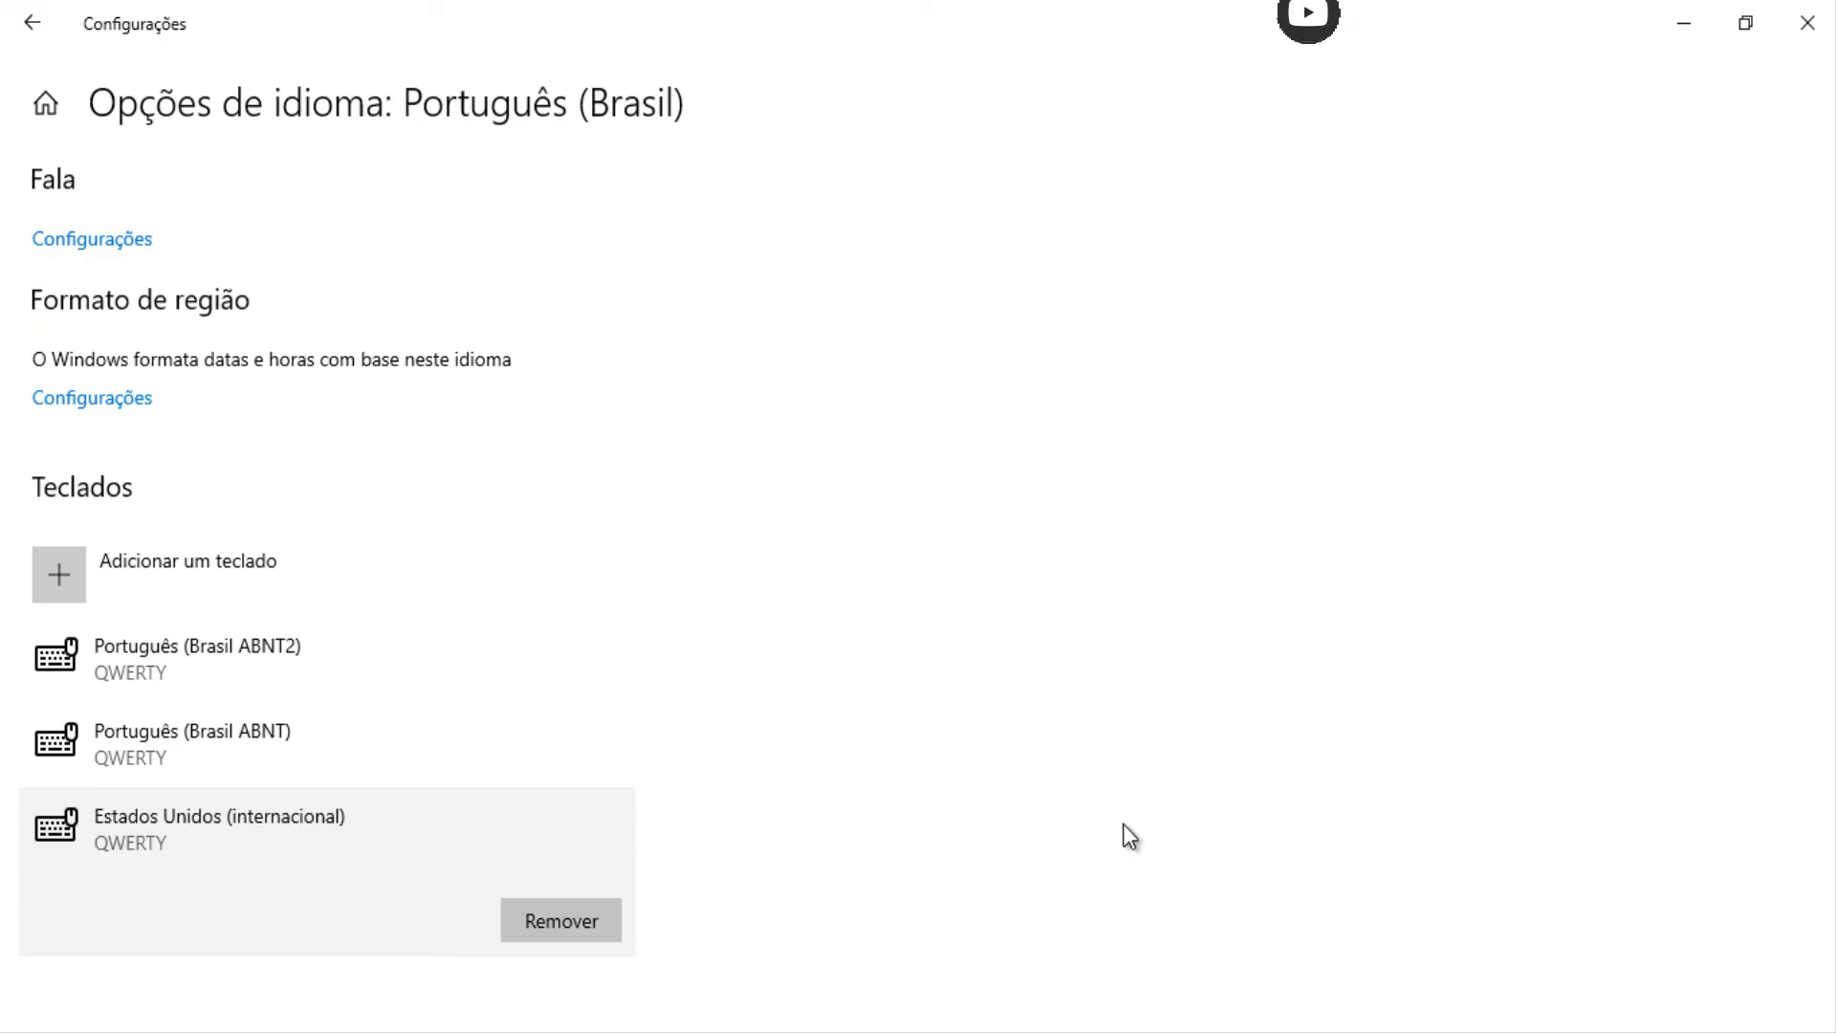
# - Look through the addable keyboards from Estados Unidos (internacional) back to the Português (Brasil) layouts, and close the list without choosing one
pyautogui.click(79, 566)
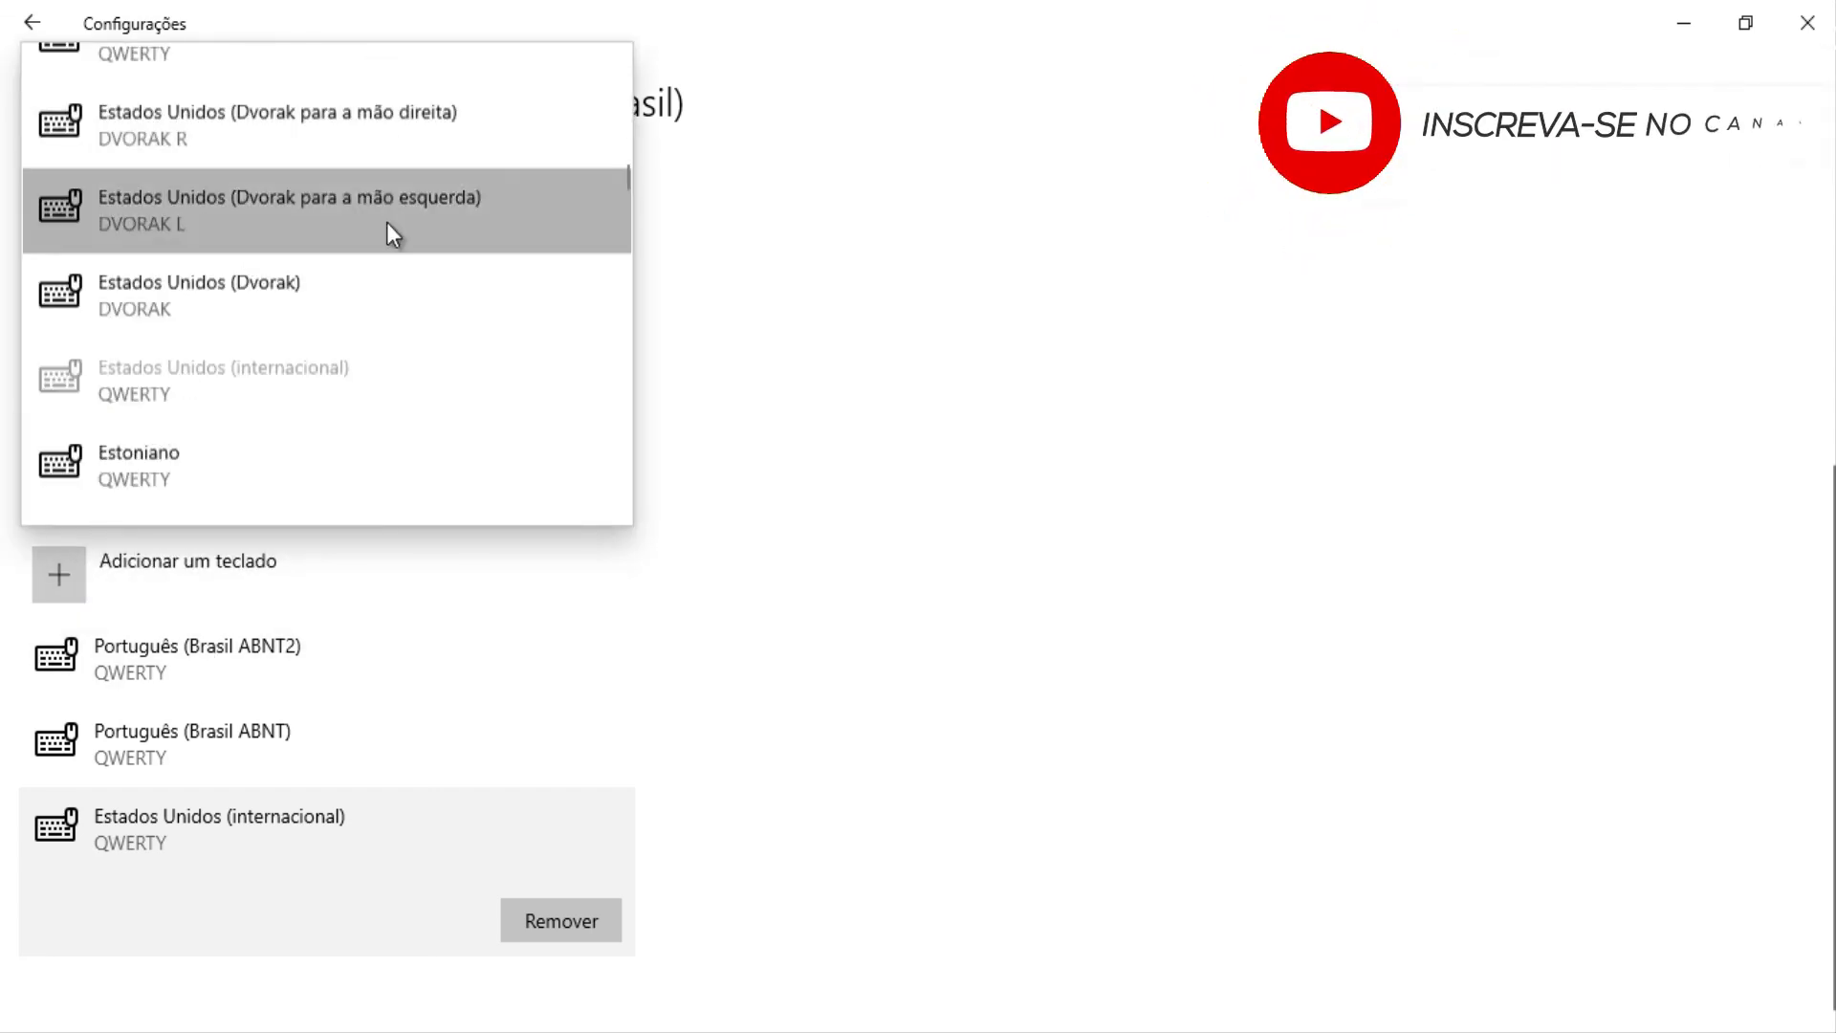
pyautogui.scroll(8, 383, 249)
pyautogui.scroll(2, 377, 277)
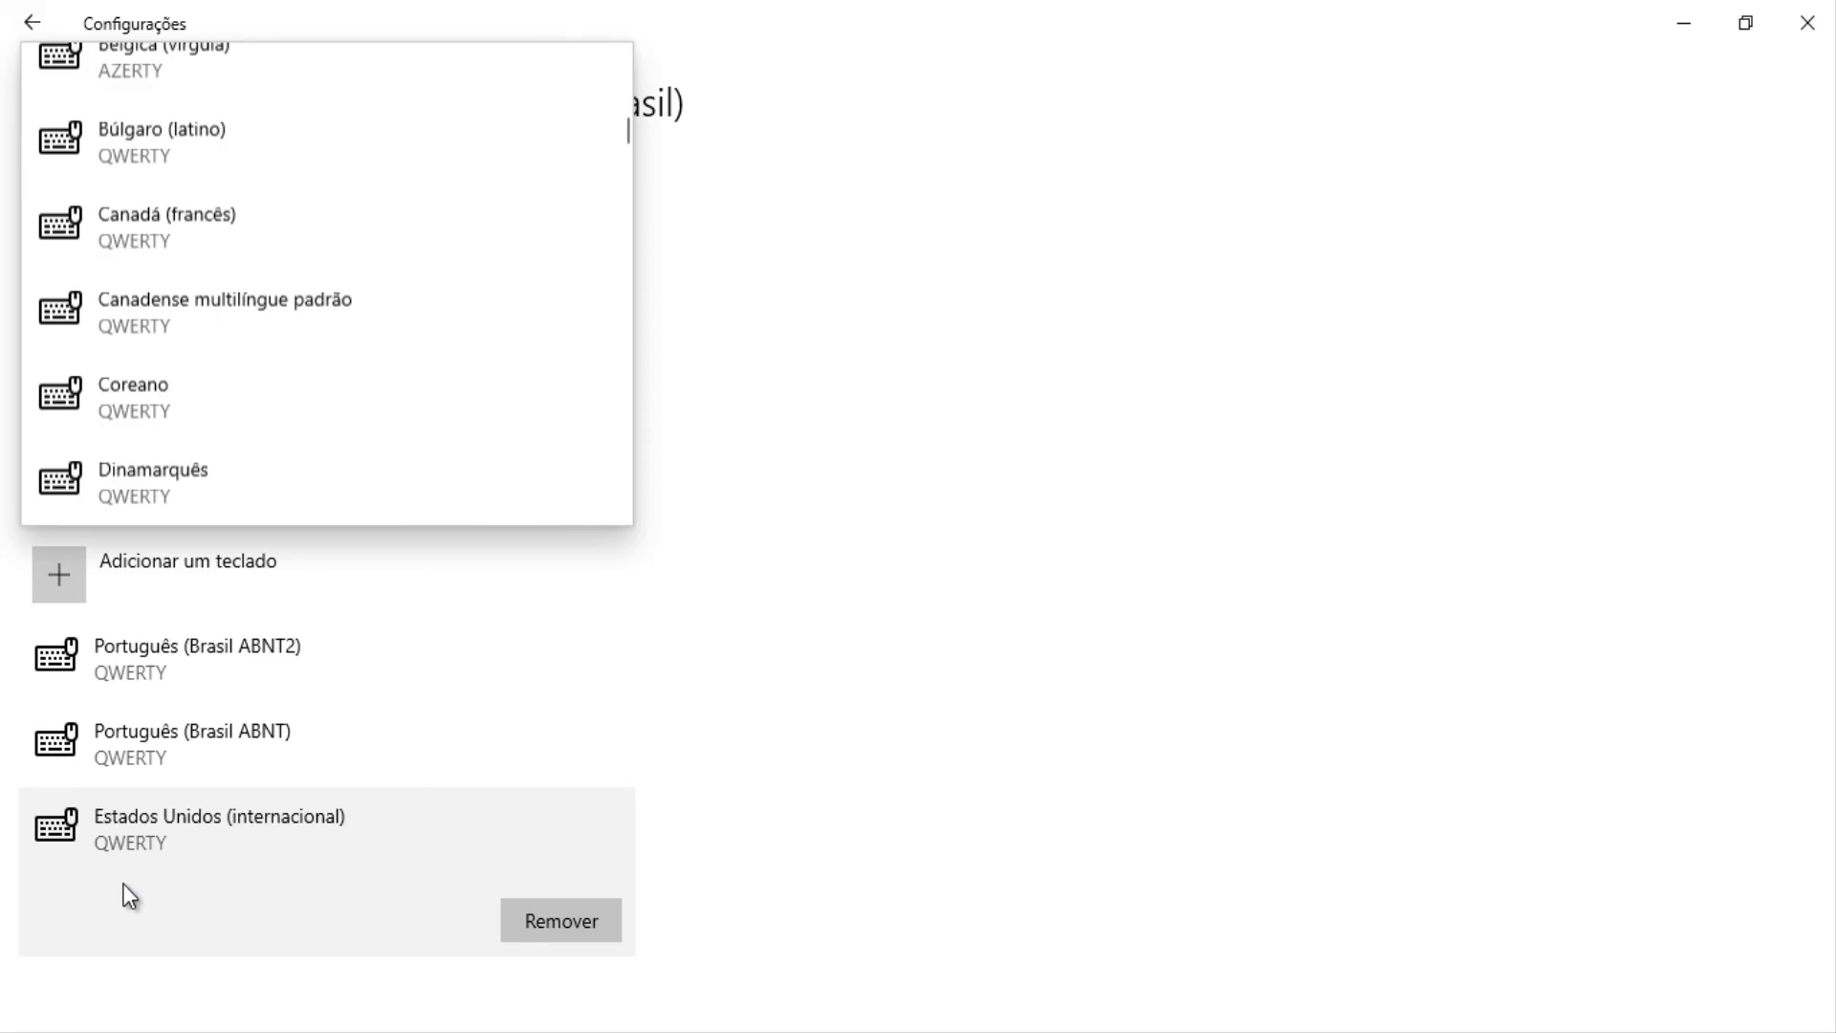
pyautogui.scroll(10, 270, 297)
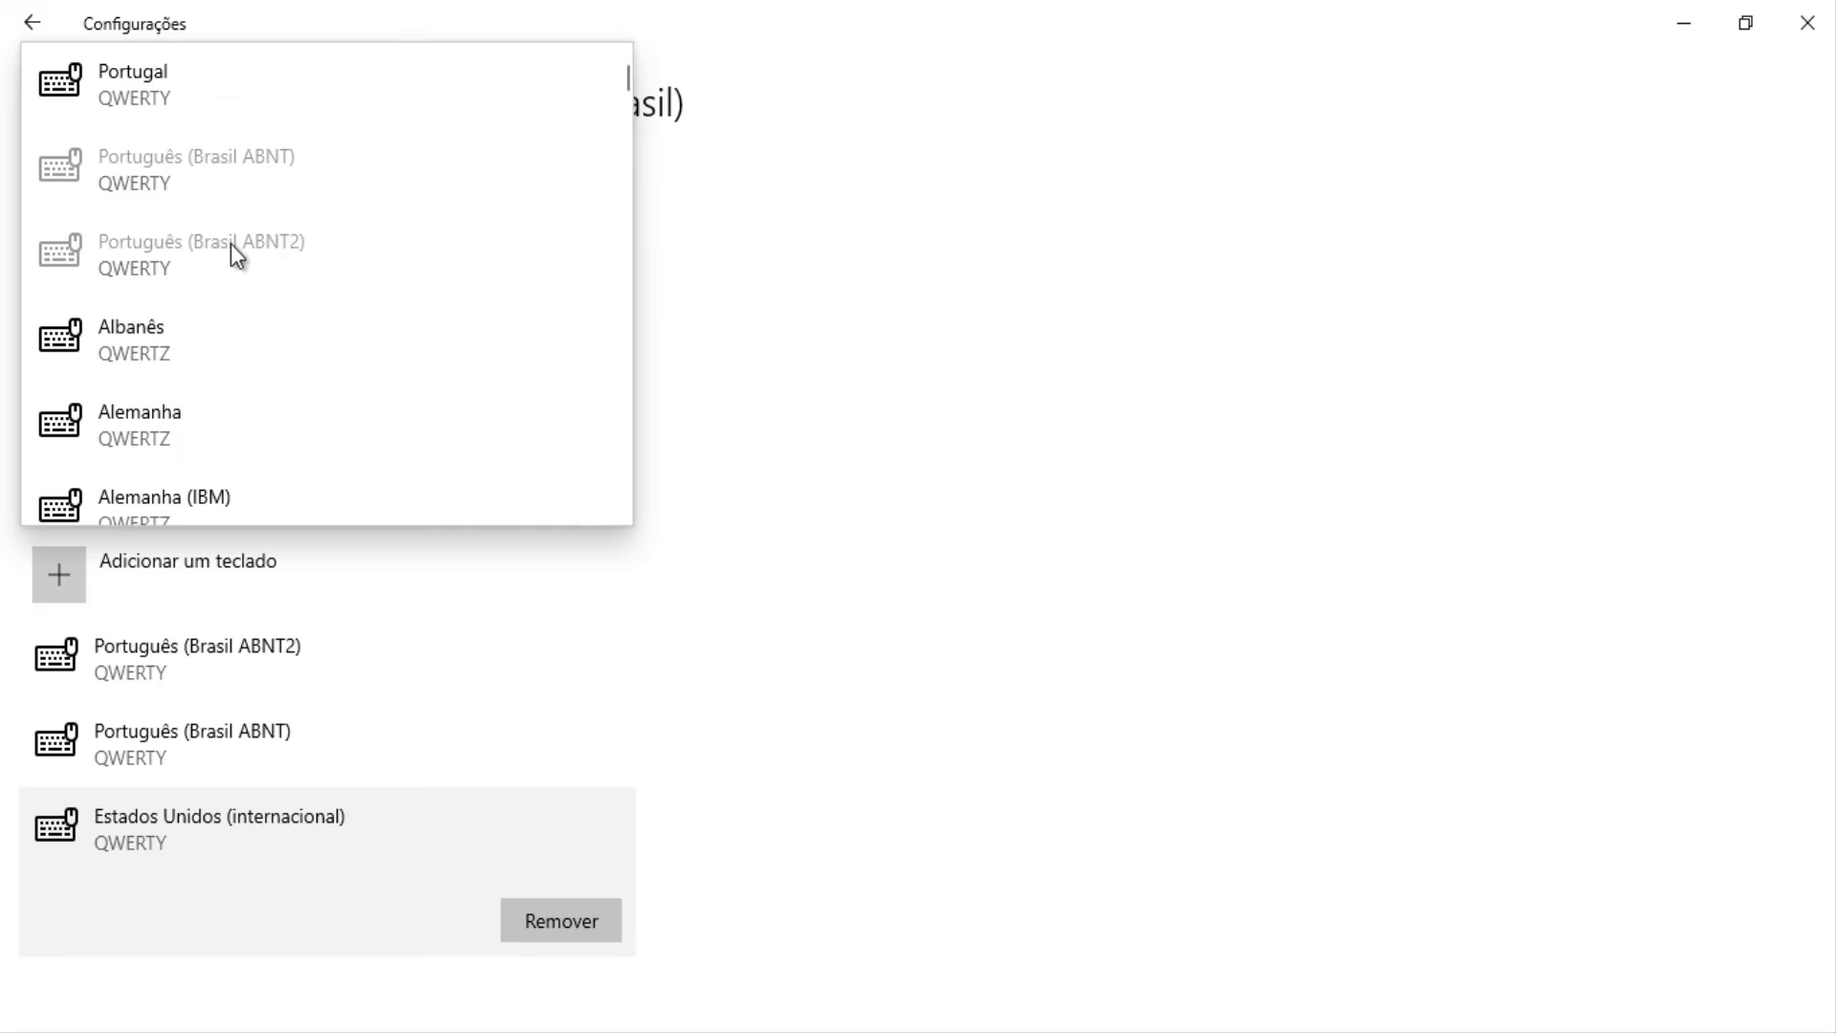
pyautogui.click(869, 879)
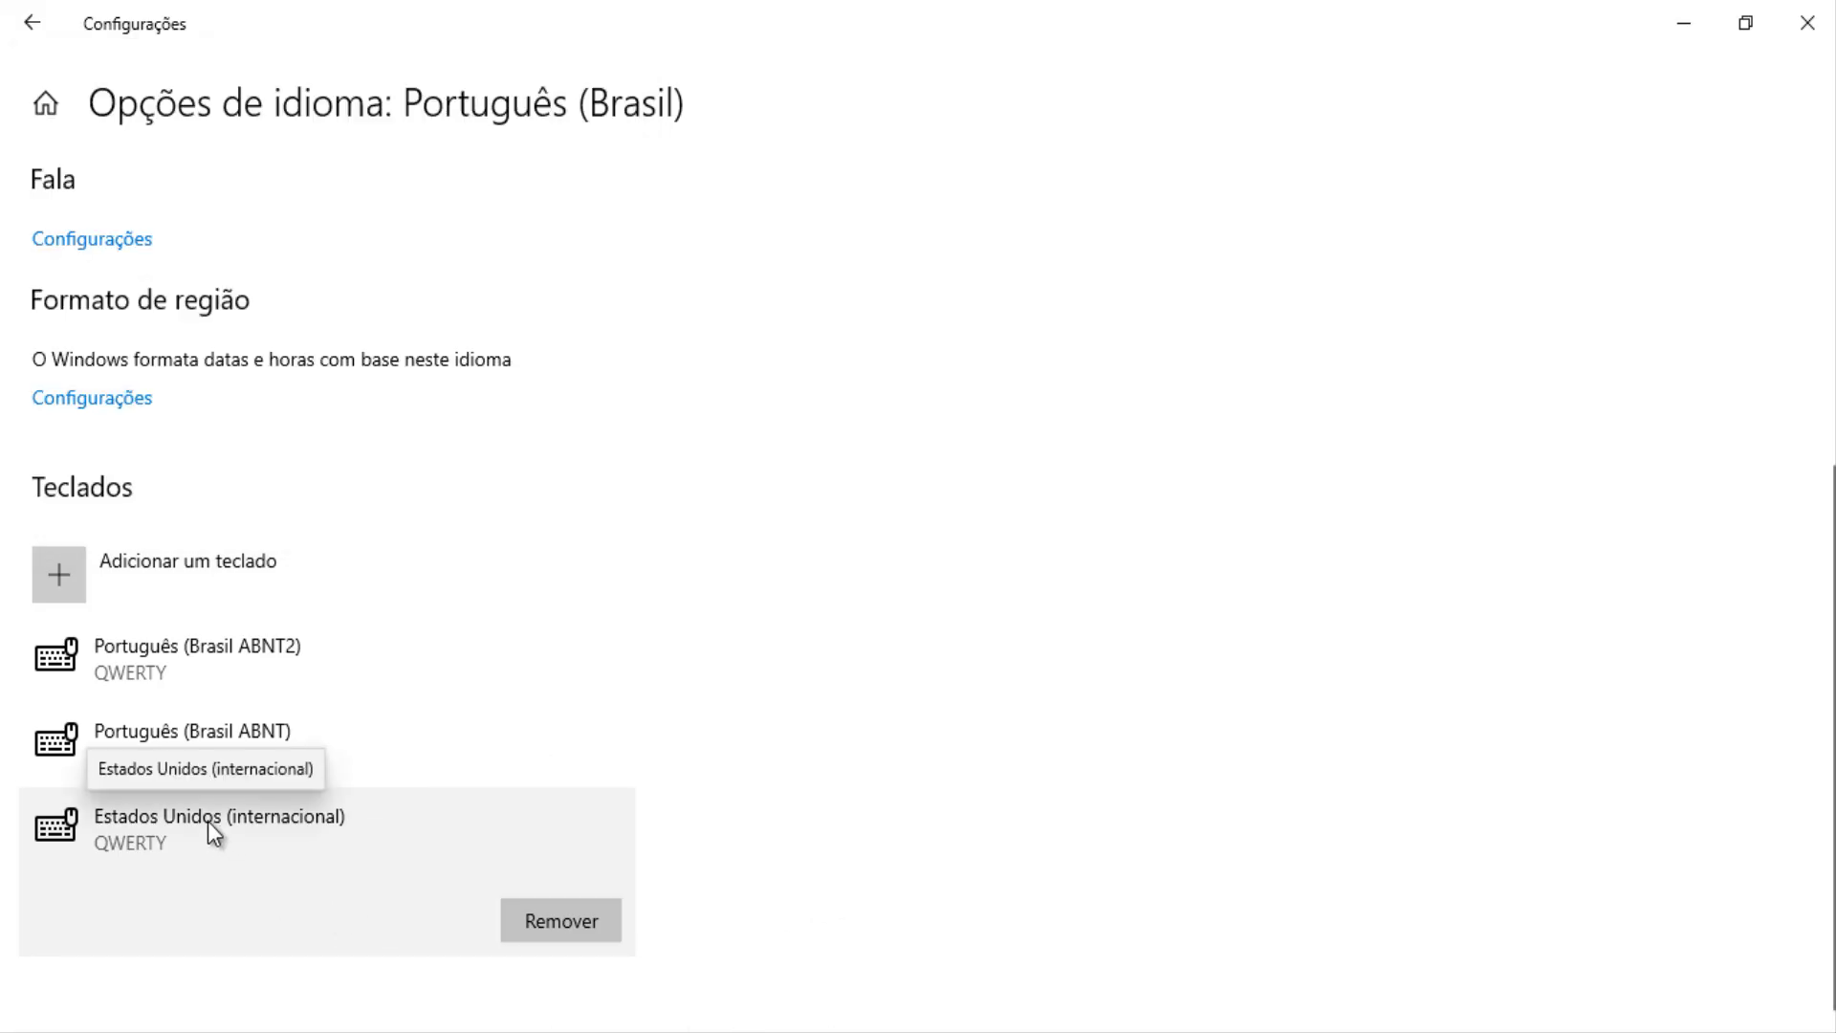
# - Remove the Estados Unidos (internacional) QWERTY keyboard from the Português (Brasil) language options
pyautogui.click(244, 830)
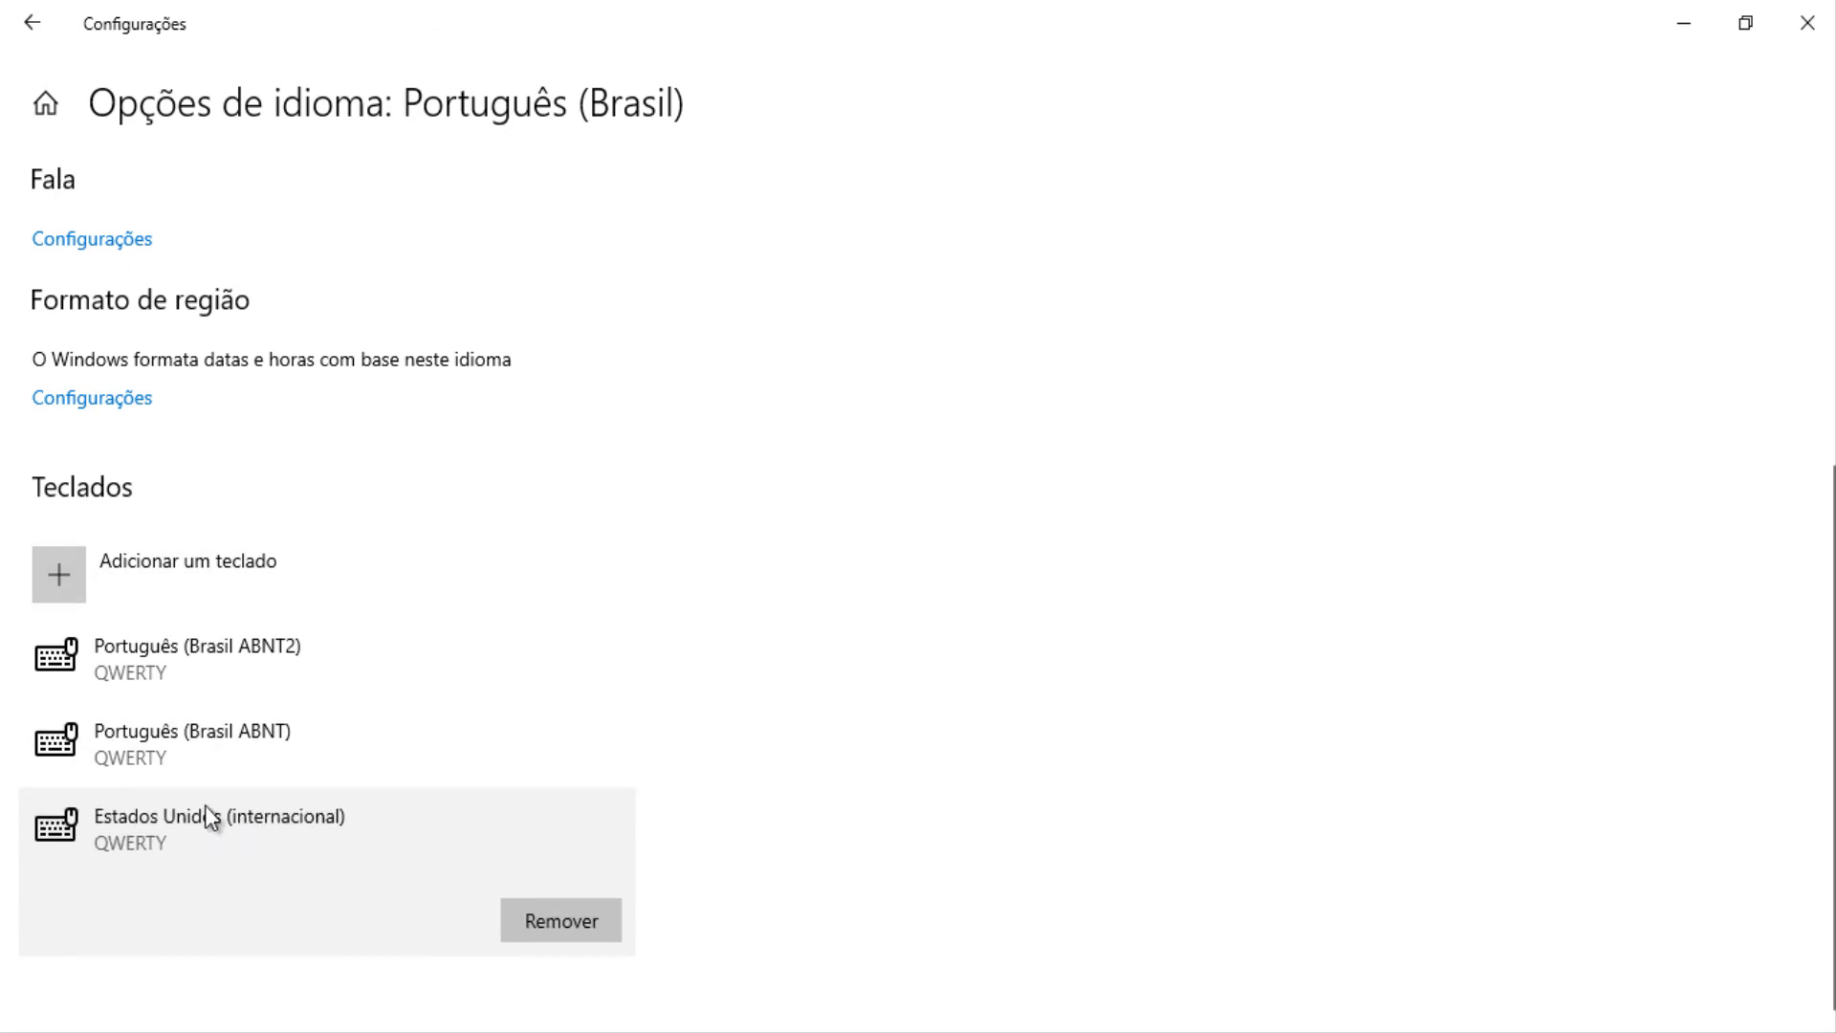
pyautogui.click(588, 918)
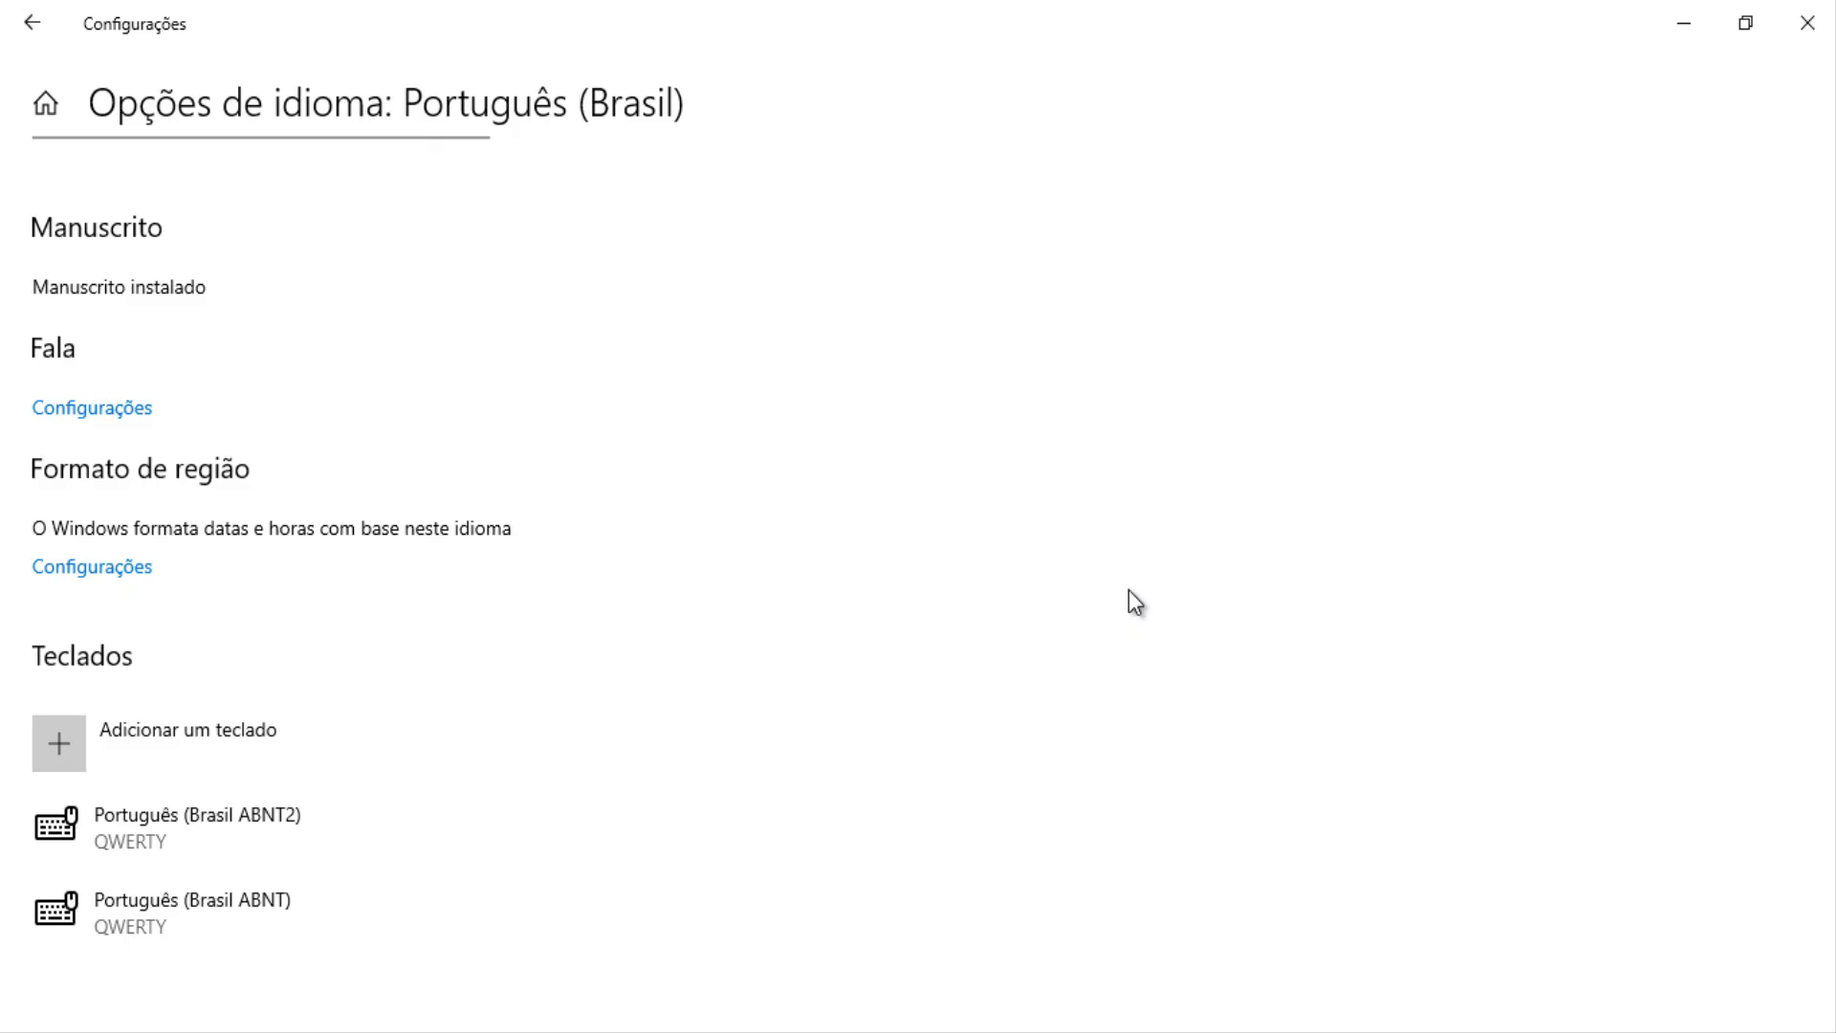
pyautogui.scroll(-1, 1129, 589)
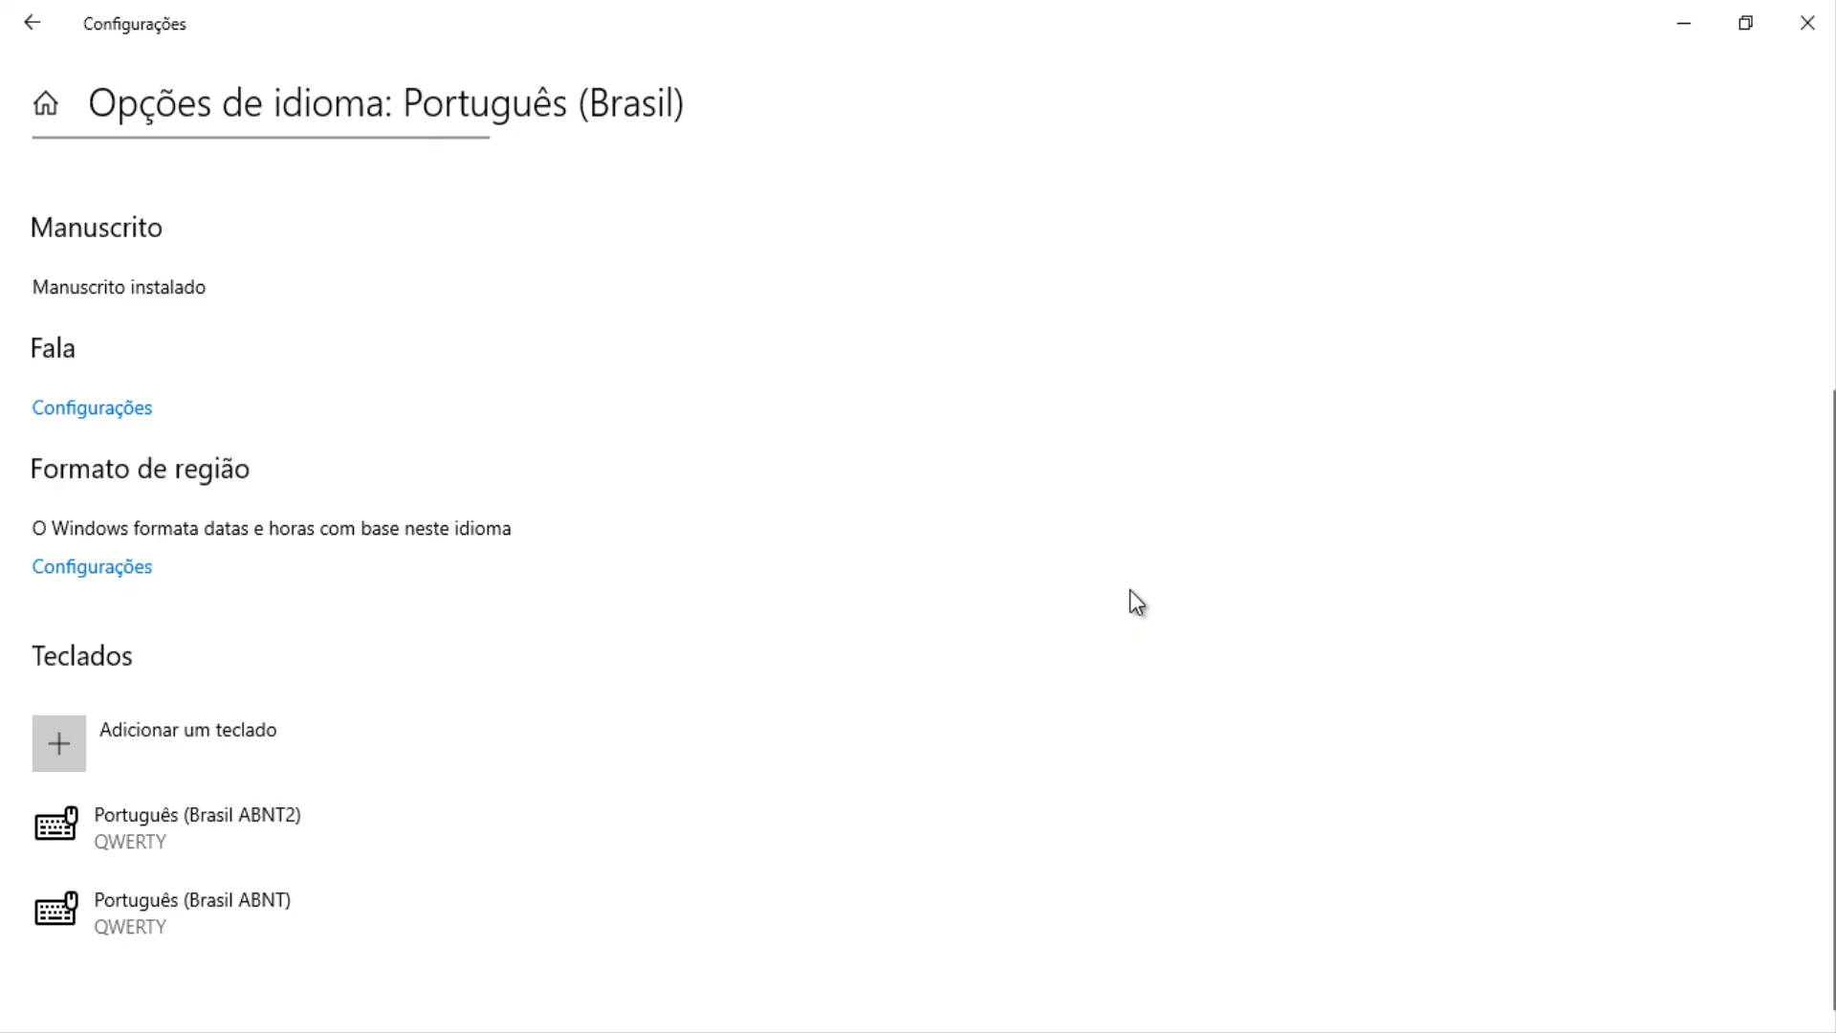